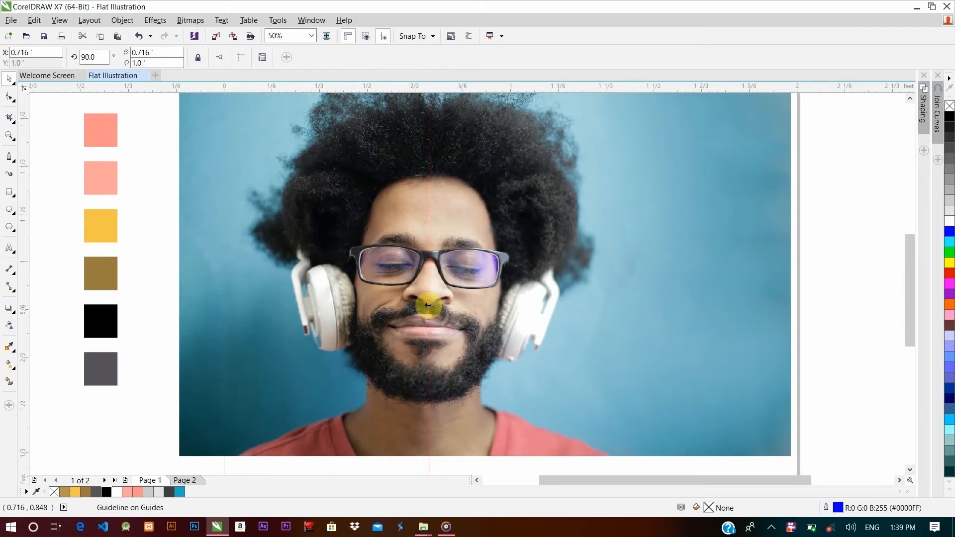
# Step: Apply a uniform transparency of 80 to the portrait photo
pyautogui.click(615, 124)
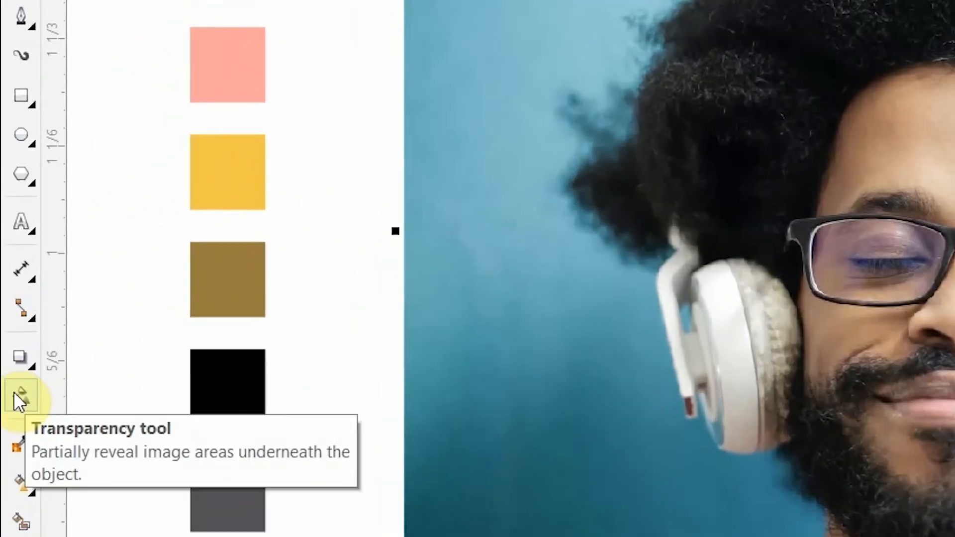
pyautogui.click(14, 393)
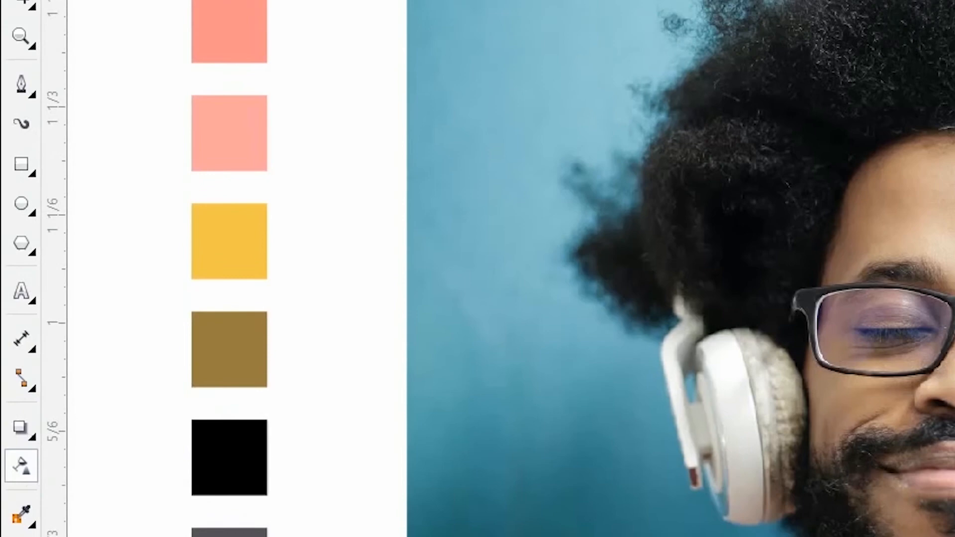
pyautogui.click(61, 98)
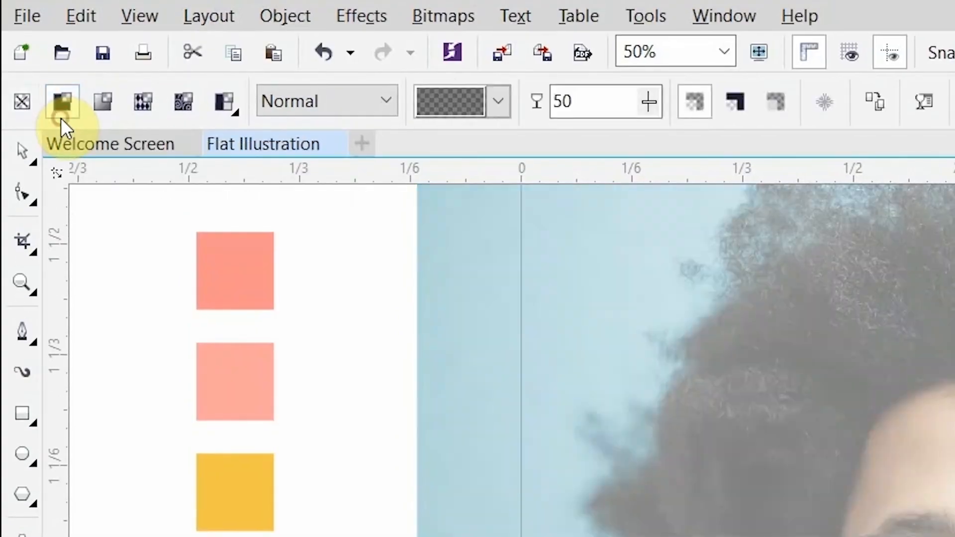
pyautogui.doubleClick(582, 103)
pyautogui.write('8')
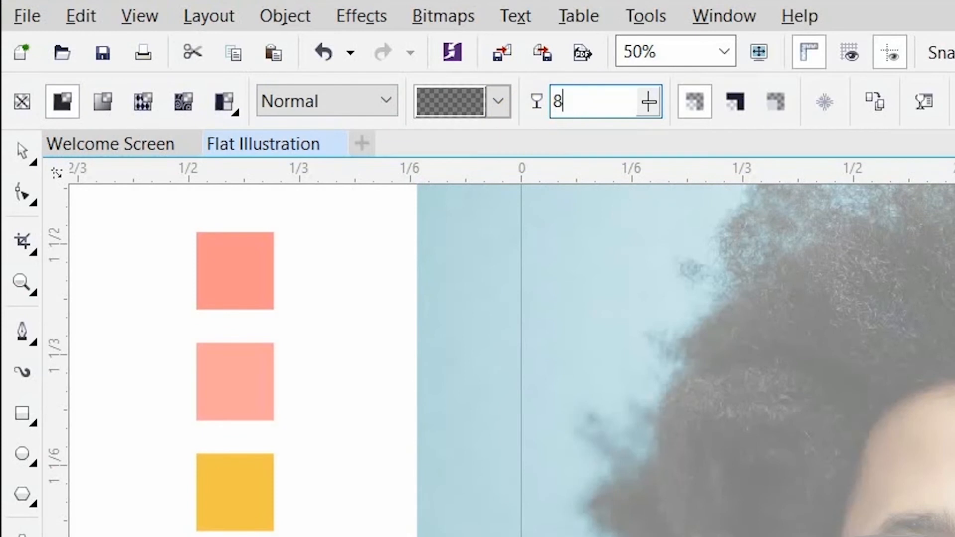
pyautogui.write('0')
pyautogui.press('Return')
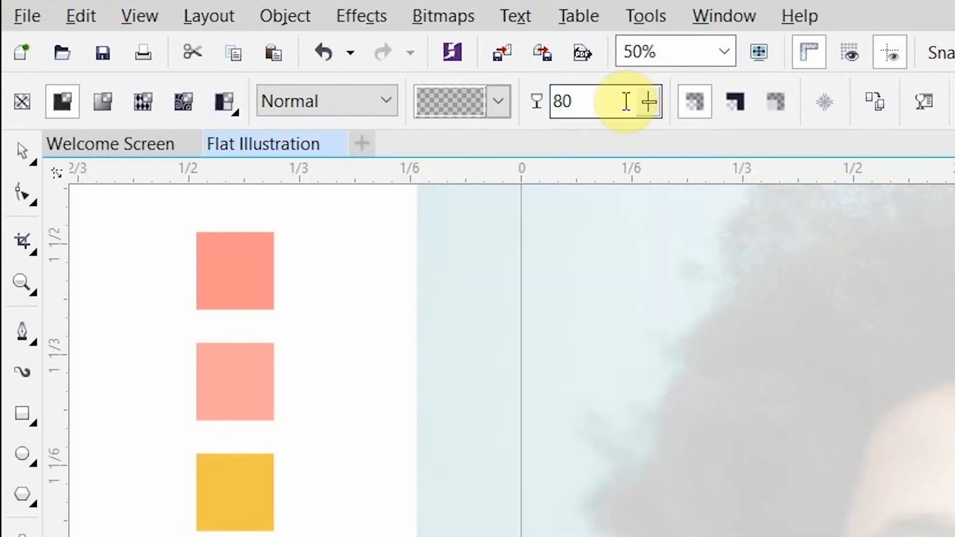
# Step: Set the photo's uniform transparency to 70
pyautogui.doubleClick(626, 101)
pyautogui.write('70')
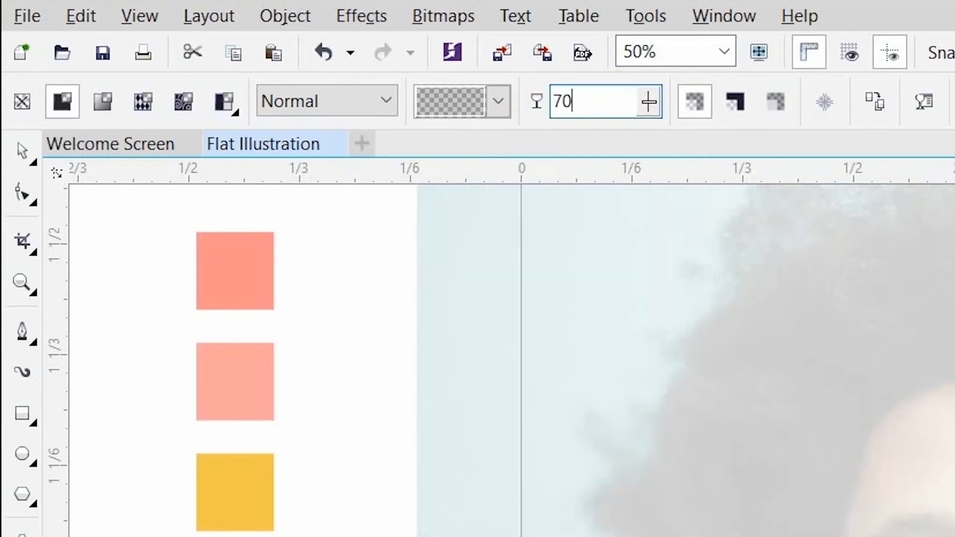
pyautogui.press('Return')
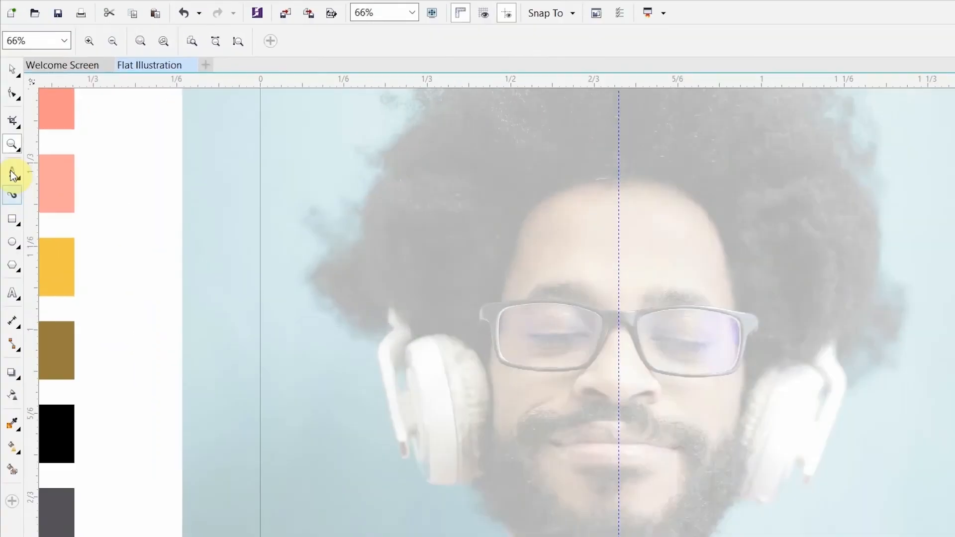
# Step: Trace the right half of the face as a closed Pen outline against the vertical guideline, about 0.25 ft wide and 0.8 ft tall
pyautogui.click(8, 153)
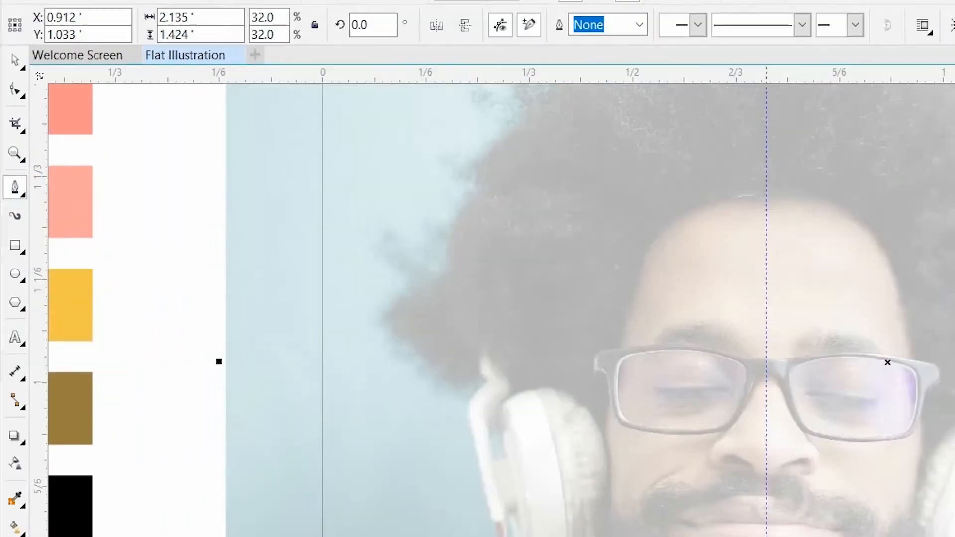
pyautogui.click(467, 463)
pyautogui.click(467, 160)
pyautogui.moveTo(544, 212); pyautogui.dragTo(566, 272)
pyautogui.moveTo(557, 376); pyautogui.dragTo(546, 403)
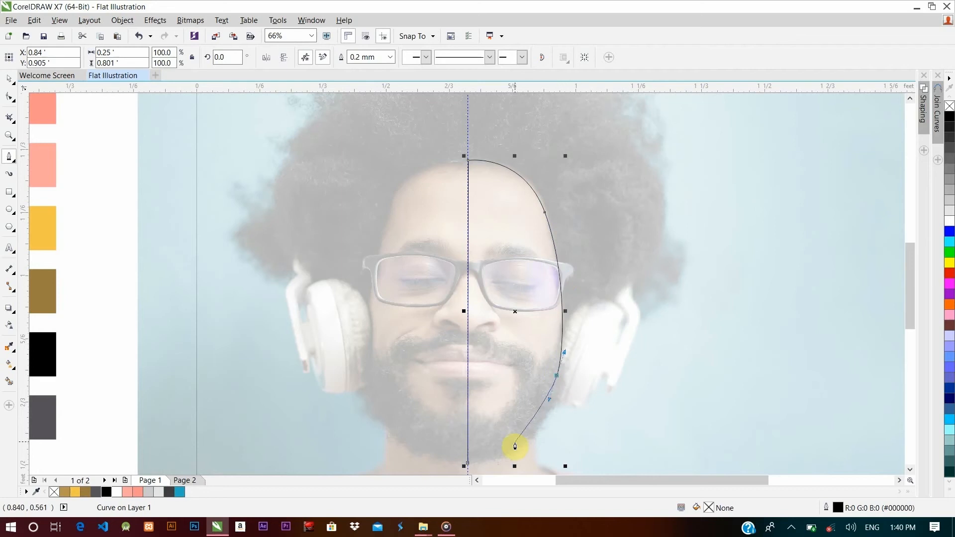
pyautogui.moveTo(491, 456); pyautogui.dragTo(475, 464)
pyautogui.click(467, 463)
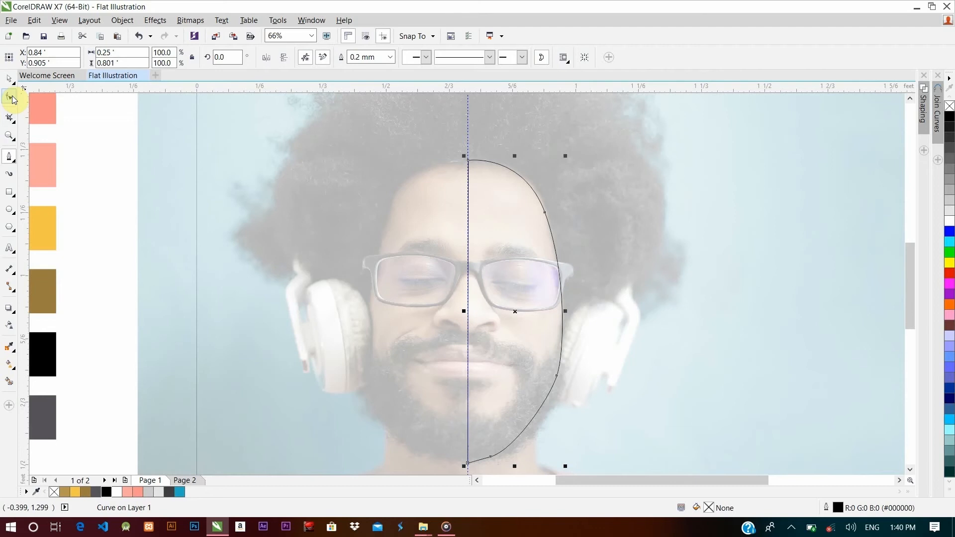
# Step: Trace the right eyebrow as a closed curved shape, about 0.17 ft wide and 0.07 ft tall
pyautogui.moveTo(478, 210); pyautogui.dragTo(494, 200)
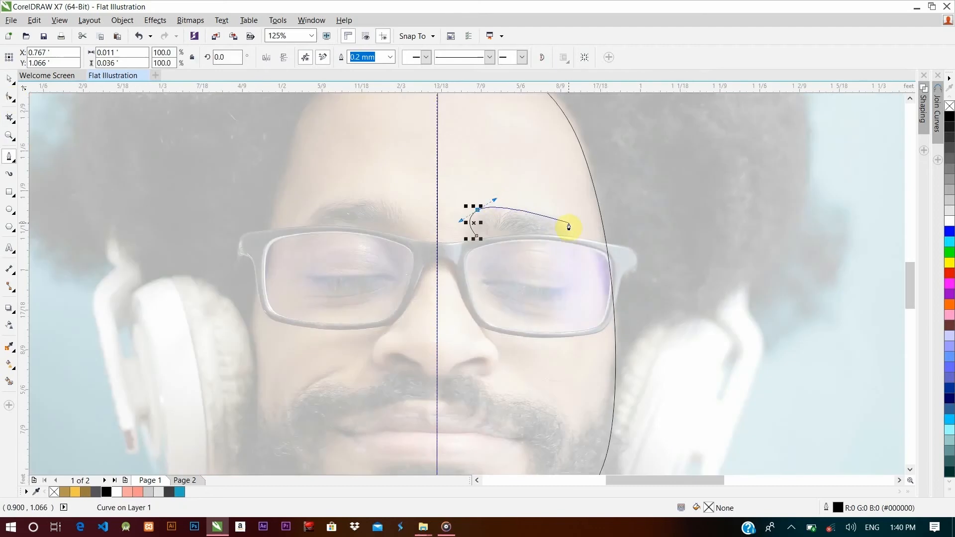
pyautogui.moveTo(568, 228); pyautogui.dragTo(590, 256)
pyautogui.click(593, 251)
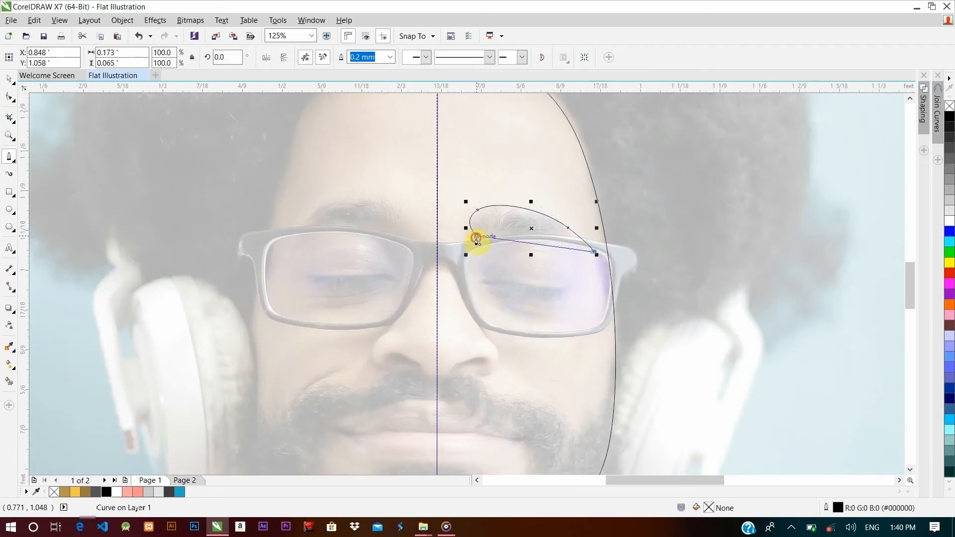
pyautogui.moveTo(477, 241); pyautogui.dragTo(550, 224)
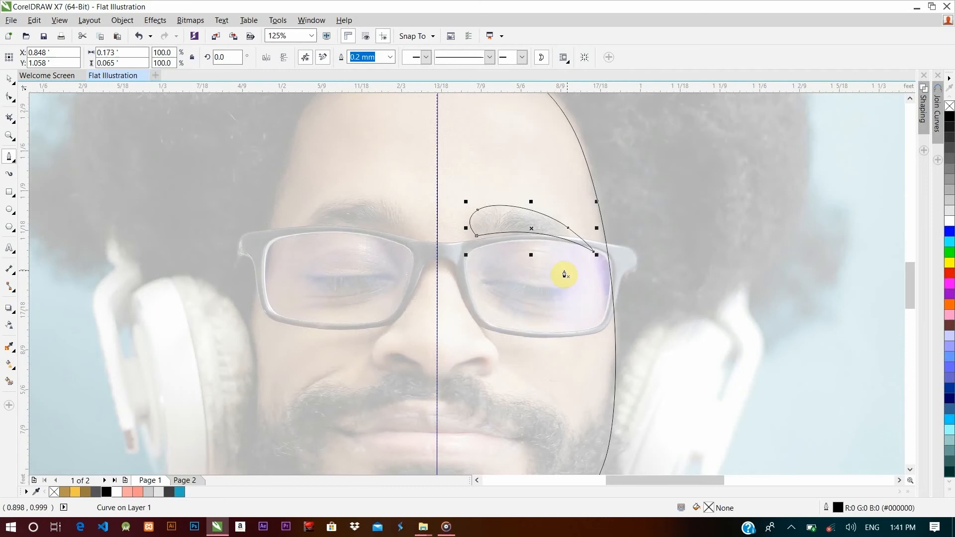
# Step: Draw a rectangle around the right lens of the glasses and round its corners
pyautogui.press('F6')
pyautogui.moveTo(460, 241)
pyautogui.mouseDown()
pyautogui.moveTo(614, 337)
pyautogui.moveTo(619, 271)
pyautogui.mouseUp()
pyautogui.click(7, 93)
pyautogui.hotkey('ctrl', 'z')
pyautogui.moveTo(461, 242)
pyautogui.mouseDown()
pyautogui.moveTo(466, 253)
pyautogui.moveTo(650, 262)
pyautogui.moveTo(268, 257)
pyautogui.mouseUp()
# Step: Draw a bar about 0.28 by 0.03 ft along the glasses' upper edge from the guideline and round its outer end
pyautogui.press('F6')
pyautogui.click(9, 96)
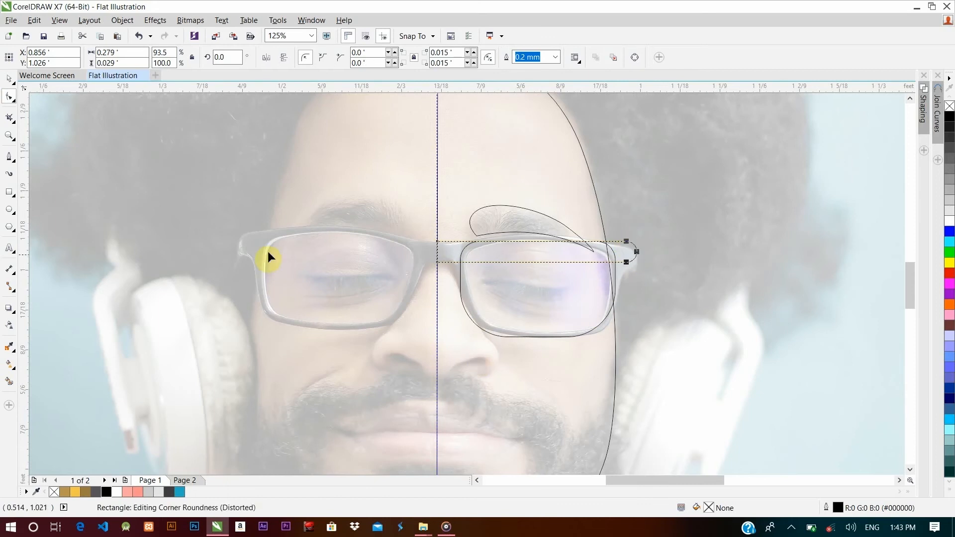
pyautogui.click(617, 249)
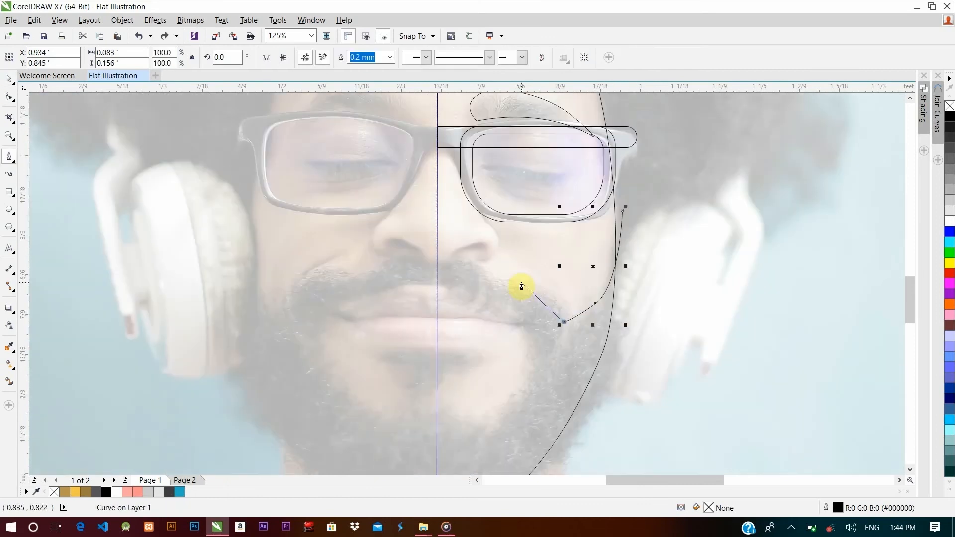
# Step: Trace the moustache's upper edge to the guideline and its lower edge back to the corner of the mouth
pyautogui.moveTo(512, 279); pyautogui.dragTo(444, 264)
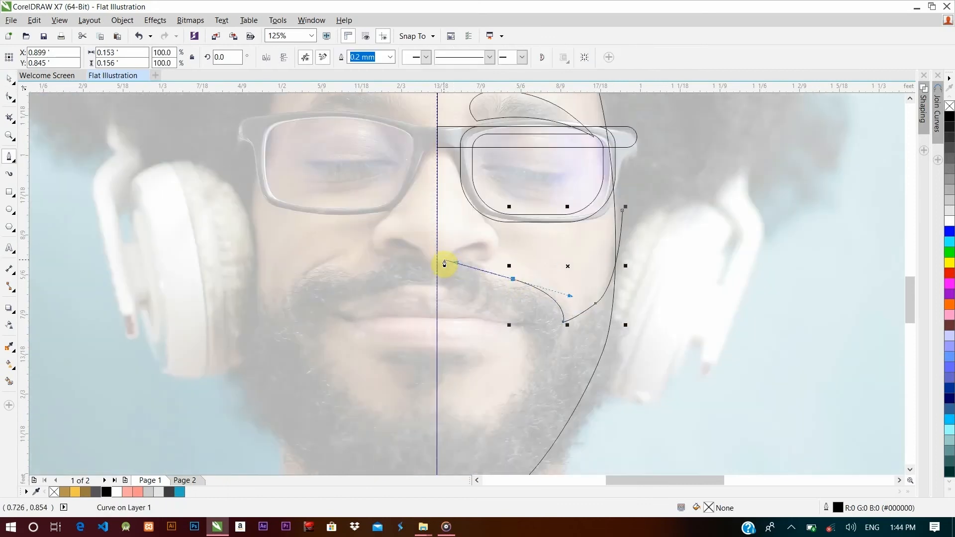
pyautogui.click(437, 262)
pyautogui.click(437, 287)
pyautogui.moveTo(506, 307); pyautogui.dragTo(530, 324)
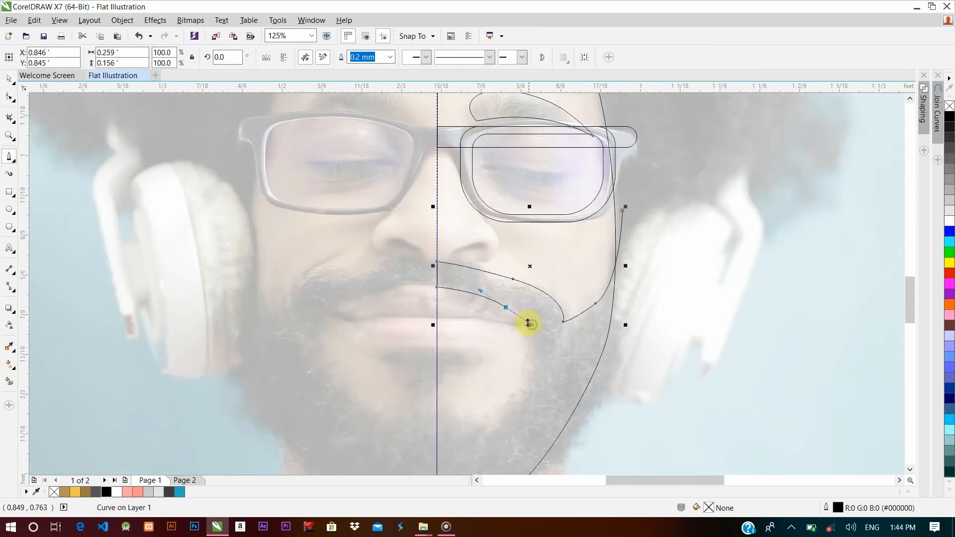
pyautogui.click(518, 323)
# Step: Continue the beard outline around the bare chin area and back to the guideline
pyautogui.moveTo(532, 366); pyautogui.dragTo(524, 398)
pyautogui.click(492, 426)
pyautogui.moveTo(456, 412); pyautogui.dragTo(439, 412)
pyautogui.click(437, 411)
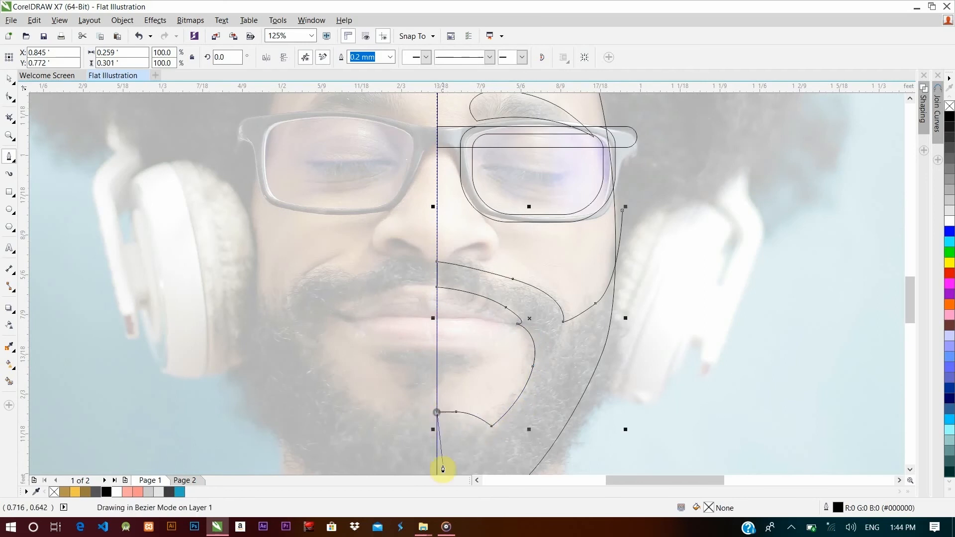
# Step: Trace the beard's outer edge from beneath the chin along the jaw up to the sideburn and close the shape
pyautogui.scroll(-3, 443, 468)
pyautogui.click(436, 404)
pyautogui.moveTo(555, 356); pyautogui.dragTo(604, 294)
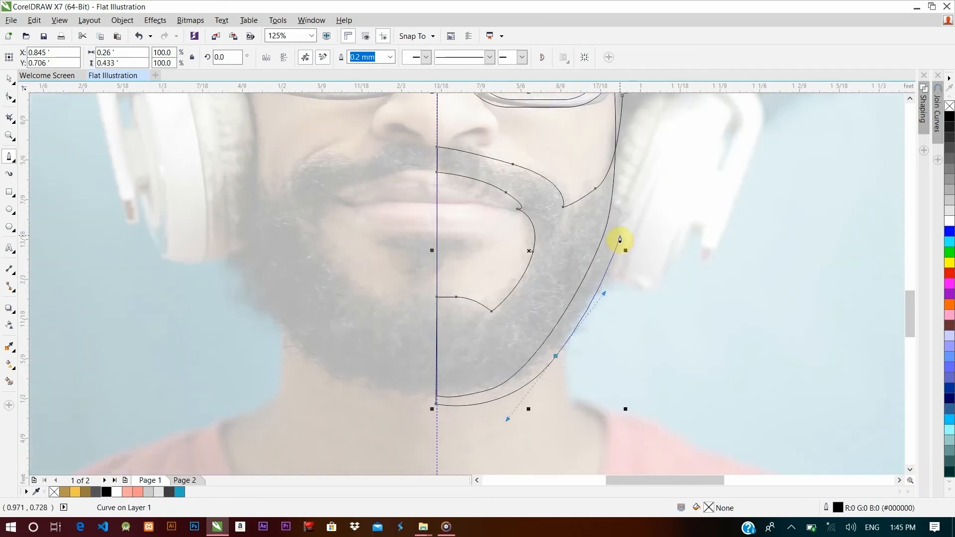
pyautogui.click(620, 235)
pyautogui.click(910, 99)
pyautogui.click(641, 202)
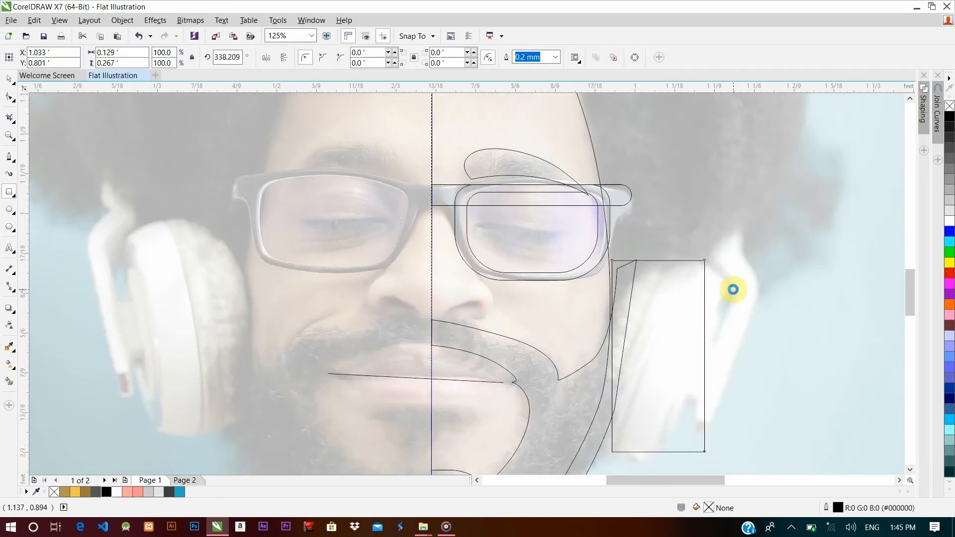
# Step: Align the tilted ear cup rectangle with the right headphone and fully round its corners
pyautogui.moveTo(731, 288); pyautogui.dragTo(655, 352)
pyautogui.click(9, 96)
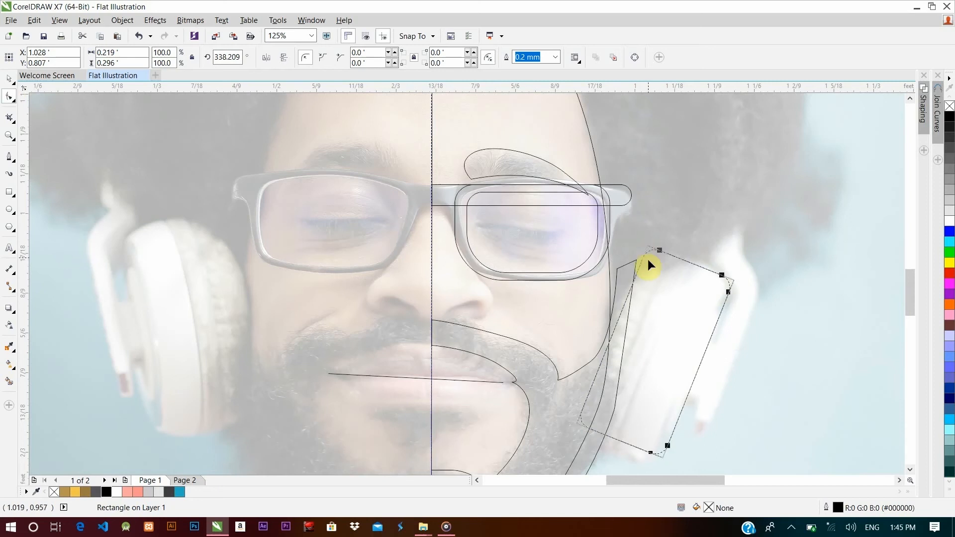
pyautogui.moveTo(648, 261); pyautogui.dragTo(641, 279)
# Step: Draw a narrow rectangle for the right headphone arm, rotate it to the ear cup's angle of 338.209°, and place it on the arm
pyautogui.click(9, 192)
pyautogui.moveTo(716, 288); pyautogui.dragTo(737, 439)
pyautogui.click(708, 343)
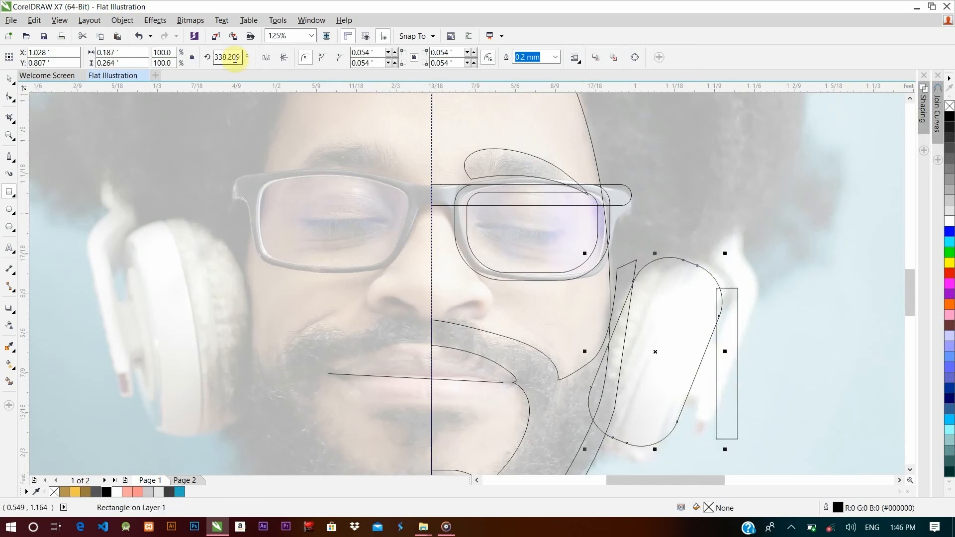
pyautogui.doubleClick(235, 59)
pyautogui.hotkey('ctrl', 'c')
pyautogui.click(716, 328)
pyautogui.doubleClick(228, 57)
pyautogui.hotkey('ctrl', 'v')
pyautogui.press('Return')
pyautogui.moveTo(727, 364); pyautogui.dragTo(725, 355)
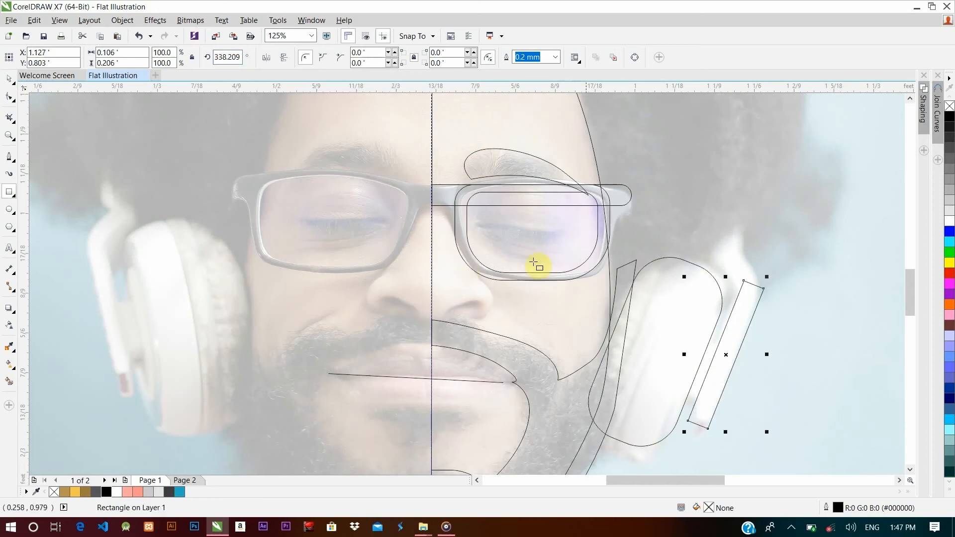
# Step: Round the lower corners of the headphone arm rectangle
pyautogui.click(9, 97)
pyautogui.click(687, 421)
pyautogui.moveTo(708, 428); pyautogui.dragTo(711, 419)
# Step: Draw a connector rectangle about 0.013 by 0.075 ft, rotate it to 338.209°, and place it against the ear cup
pyautogui.click(9, 192)
pyautogui.moveTo(761, 366); pyautogui.dragTo(770, 420)
pyautogui.moveTo(766, 394); pyautogui.dragTo(703, 375)
pyautogui.moveTo(230, 56); pyautogui.dragTo(207, 62)
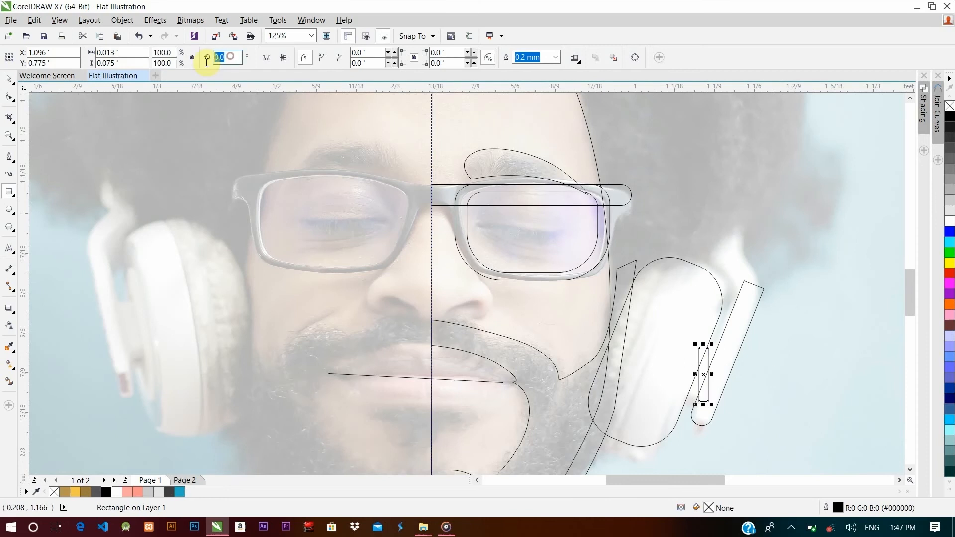
pyautogui.hotkey('ctrl', 'v')
pyautogui.press('Return')
pyautogui.scroll(1, 718, 360)
pyautogui.moveTo(688, 390); pyautogui.dragTo(683, 387)
# Step: Shift the headphone arm slightly so it meets the connector
pyautogui.click(730, 377)
pyautogui.moveTo(737, 348); pyautogui.dragTo(731, 346)
pyautogui.scroll(-1, 729, 346)
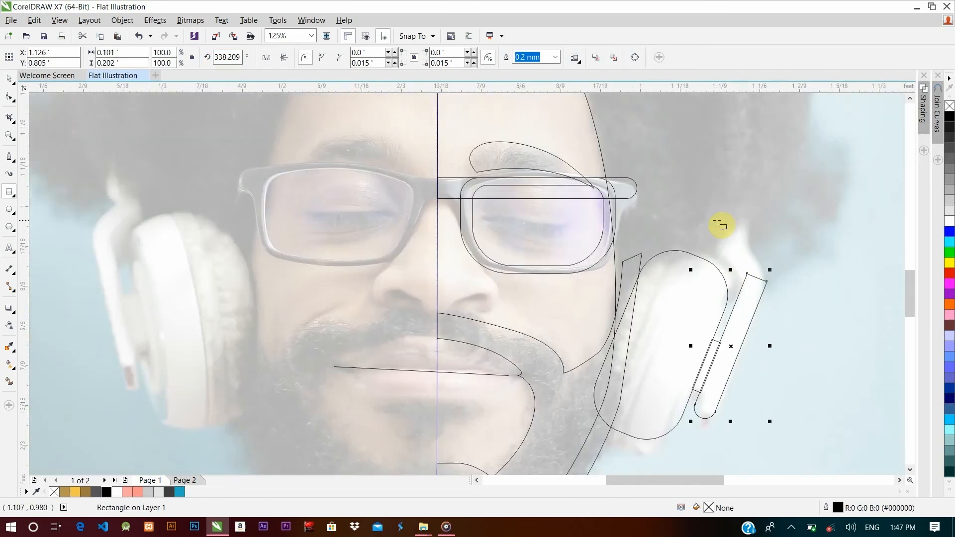
# Step: Draw a short rectangle above the headphone arm and rotate it to about 306° so it follows the headband
pyautogui.click(747, 240)
pyautogui.moveTo(717, 228); pyautogui.dragTo(777, 258)
pyautogui.moveTo(747, 240); pyautogui.dragTo(734, 254)
pyautogui.click(735, 253)
pyautogui.moveTo(767, 219); pyautogui.dragTo(765, 218)
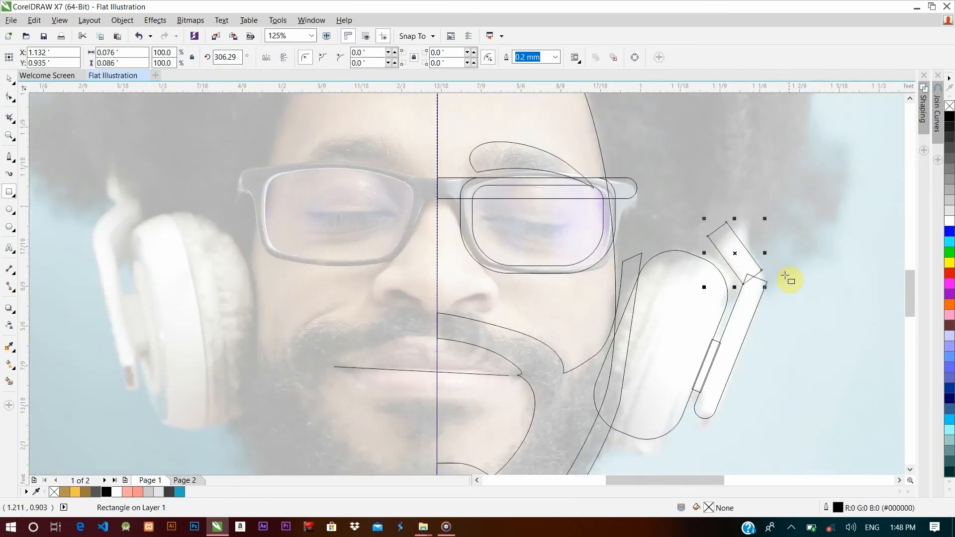
# Step: Convert the short headband rectangle to curves for node editing
pyautogui.press('F10')
pyautogui.click(122, 20)
pyautogui.click(137, 209)
pyautogui.scroll(-3, 760, 284)
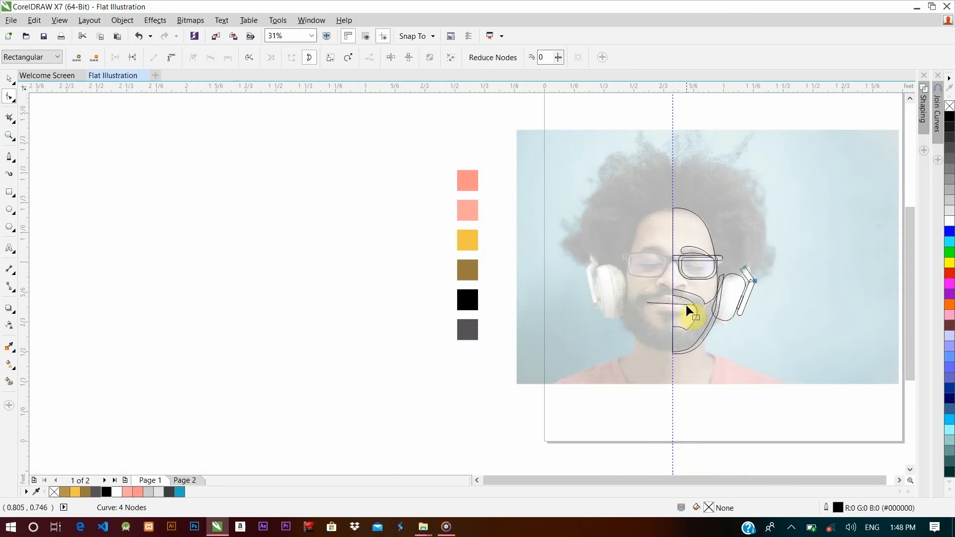
# Step: Draw a triangular soul patch below the lower lip against the guideline with the Freehand tool
pyautogui.press('F5')
pyautogui.scroll(3, 688, 311)
pyautogui.click(673, 310)
pyautogui.click(684, 312)
pyautogui.click(673, 321)
pyautogui.click(673, 312)
pyautogui.scroll(-2, 718, 263)
pyautogui.scroll(2, 686, 289)
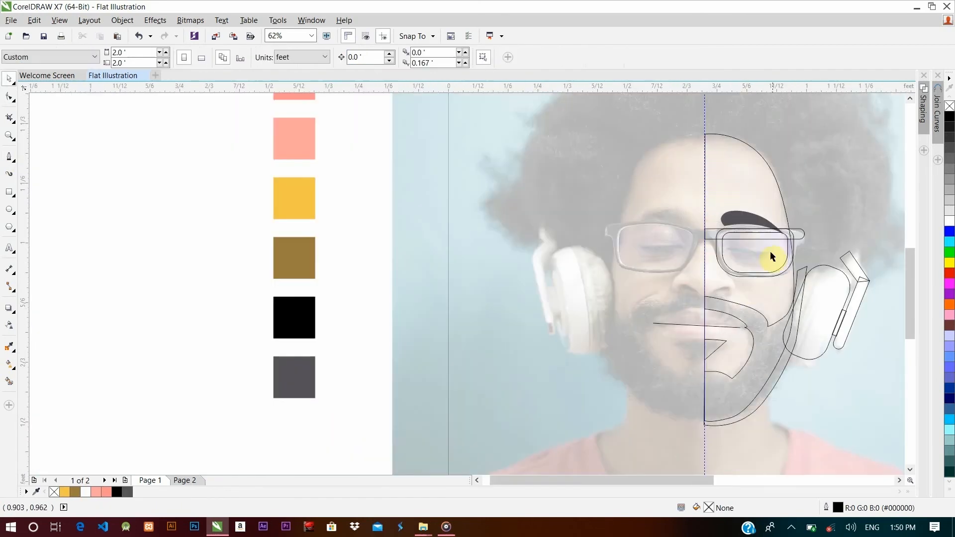
# Step: Fill the right lens dark grey (#58545A) and the glasses frame and headphone parts white, all without outlines
pyautogui.click(767, 269)
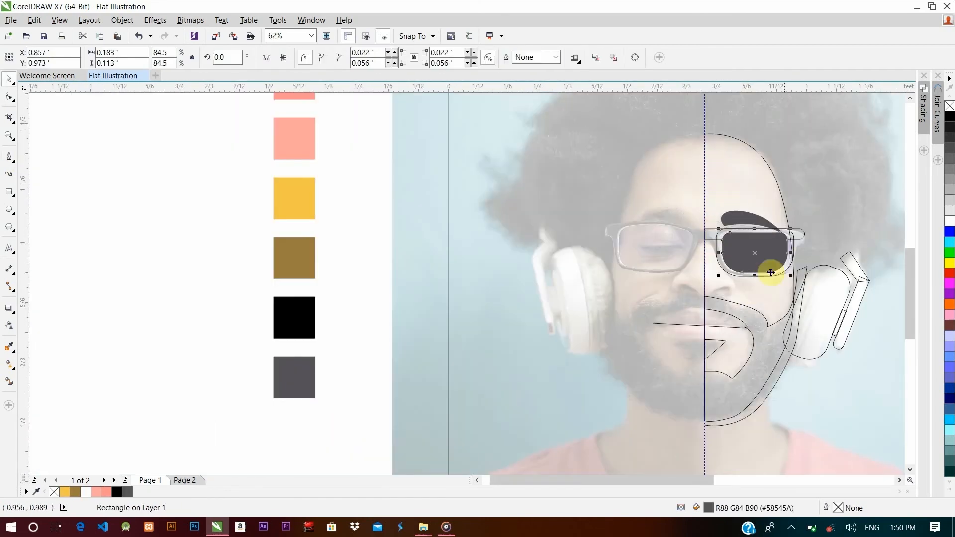
pyautogui.rightClick(54, 492)
pyautogui.click(815, 309)
pyautogui.click(852, 267)
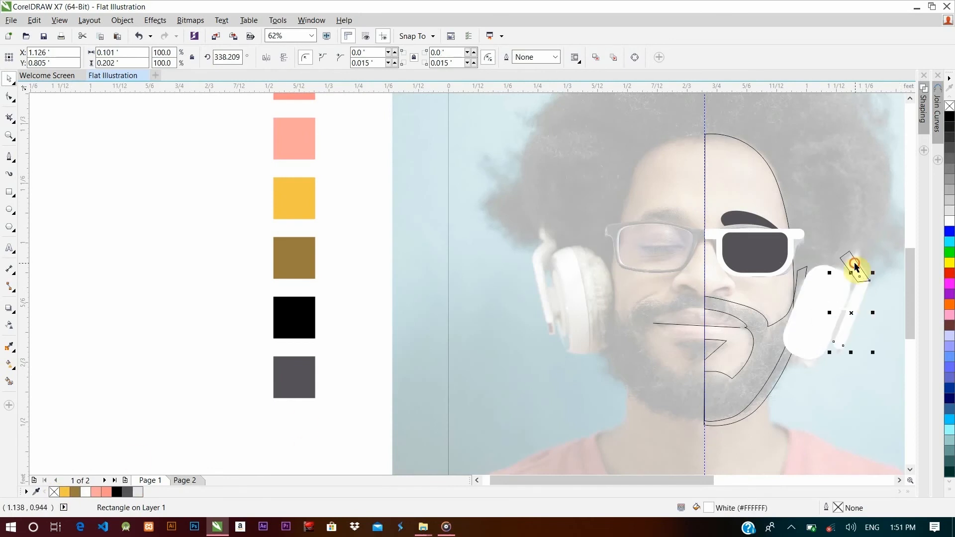
pyautogui.click(774, 350)
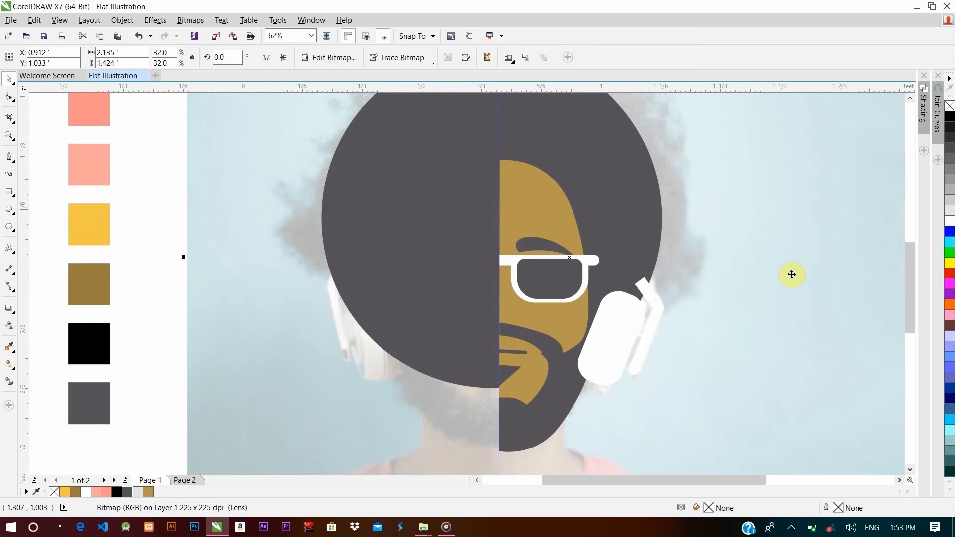
# Step: Try an Artistic Media brush stroke over the right eyebrow and delete it
pyautogui.click(543, 273)
pyautogui.scroll(2, 543, 273)
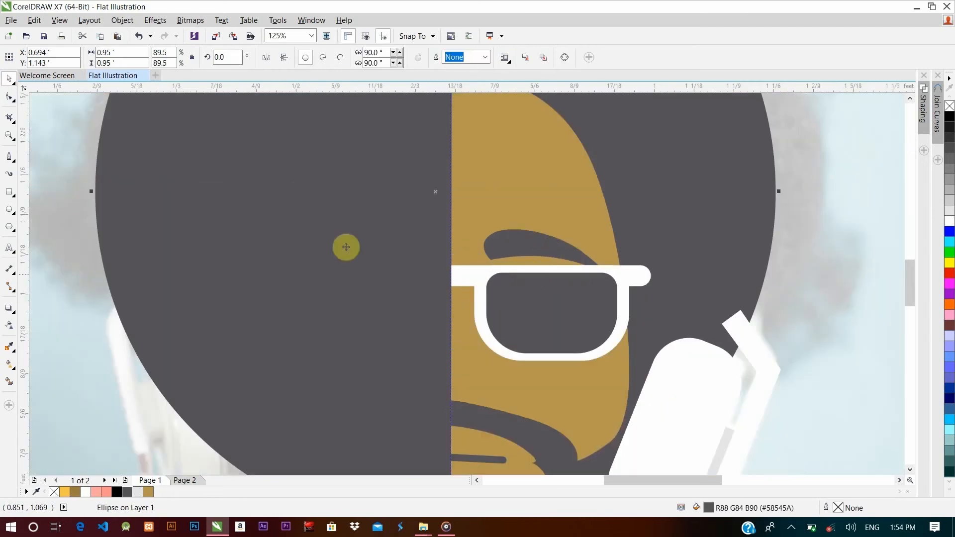
pyautogui.click(9, 174)
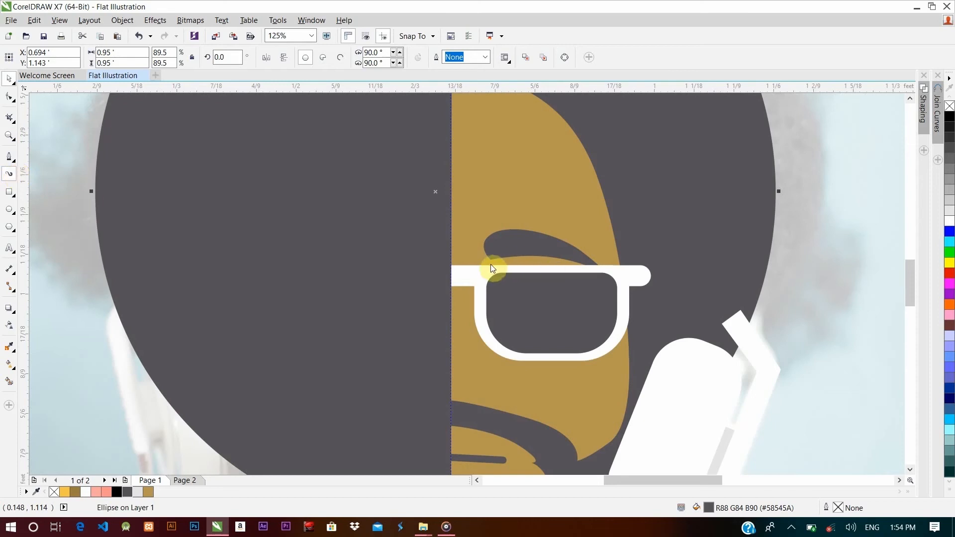
pyautogui.moveTo(491, 265)
pyautogui.mouseDown()
pyautogui.moveTo(522, 242)
pyautogui.moveTo(594, 273)
pyautogui.mouseUp()
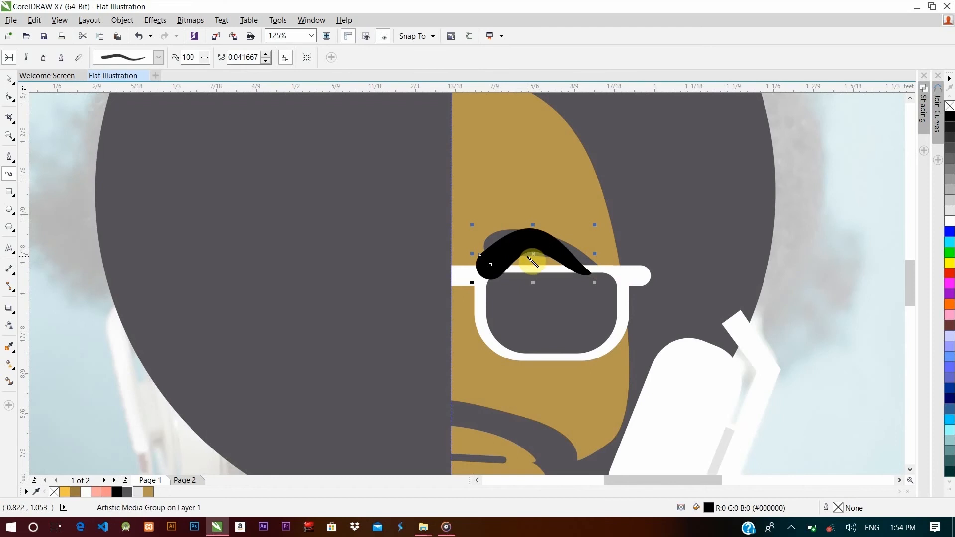
pyautogui.press('Delete')
# Step: Paint a curved, tapering Artistic Media stroke along the right eyebrow
pyautogui.moveTo(516, 255); pyautogui.dragTo(387, 300)
pyautogui.moveTo(358, 308)
pyautogui.mouseDown()
pyautogui.moveTo(408, 295)
pyautogui.moveTo(454, 314)
pyautogui.mouseUp()
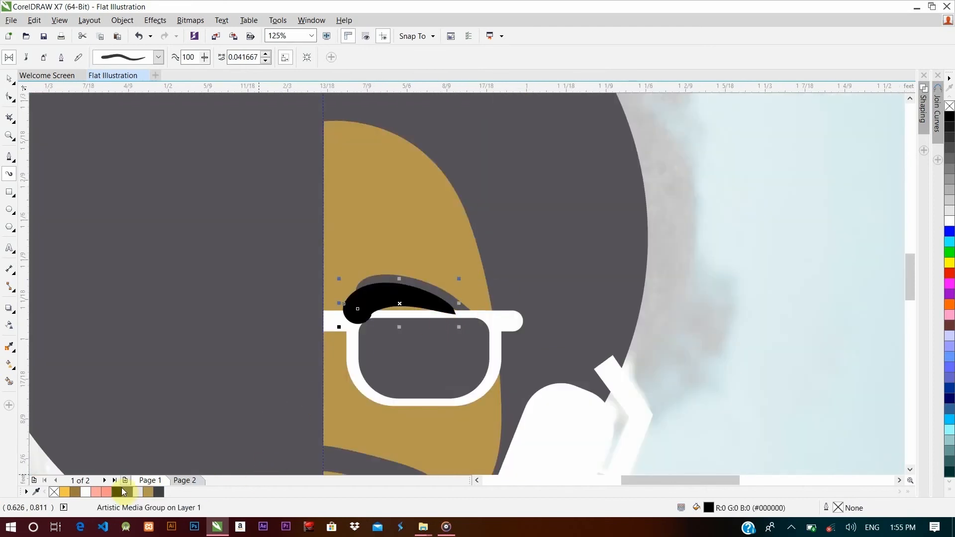
# Step: Fill the eyebrow stroke dark grey (#3F3E43), break it apart, and PowerClip it inside the right eyebrow shape
pyautogui.click(157, 491)
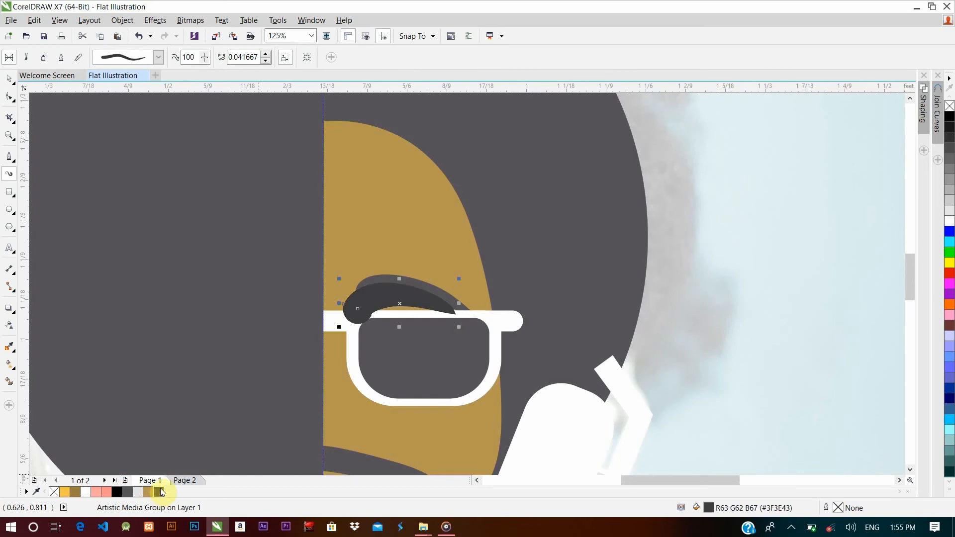
pyautogui.rightClick(349, 313)
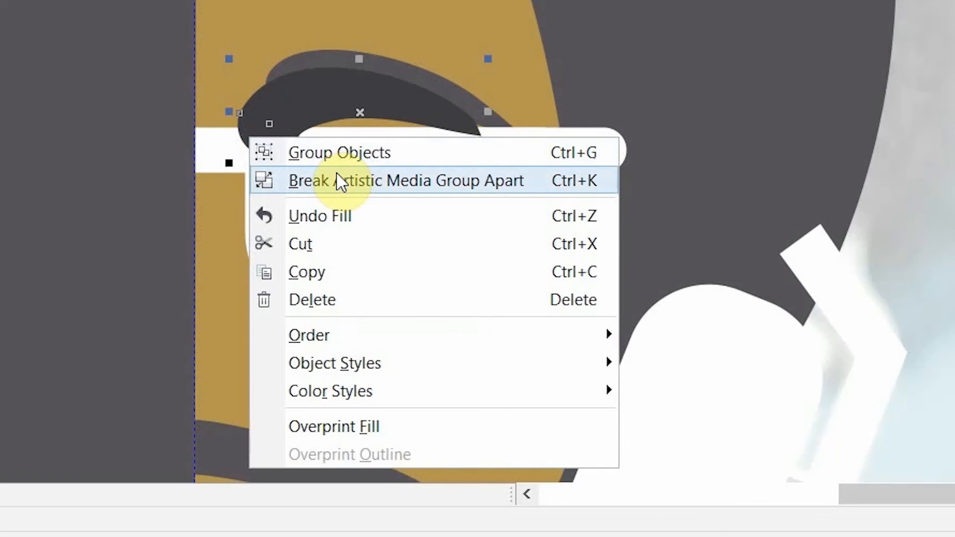
pyautogui.click(342, 180)
pyautogui.rightClick(273, 128)
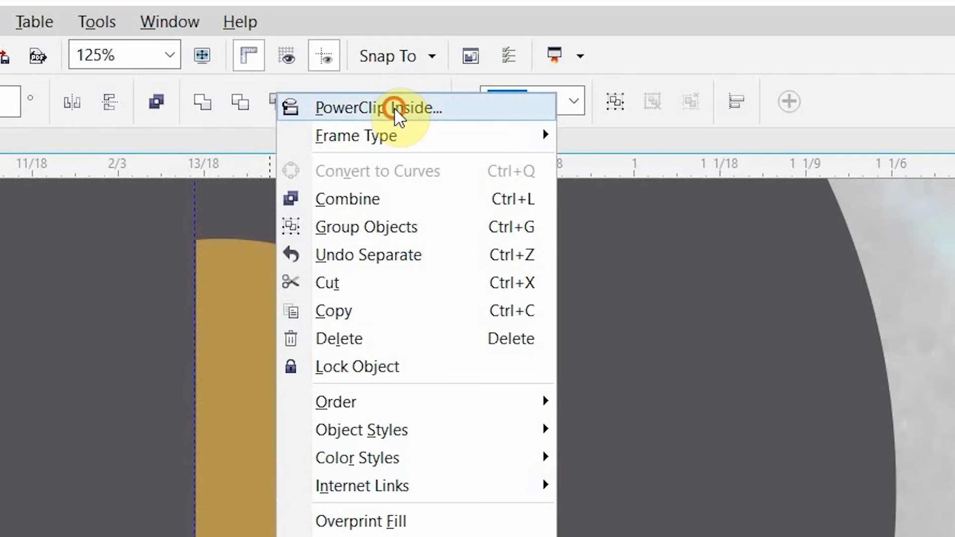
pyautogui.click(396, 111)
pyautogui.click(370, 277)
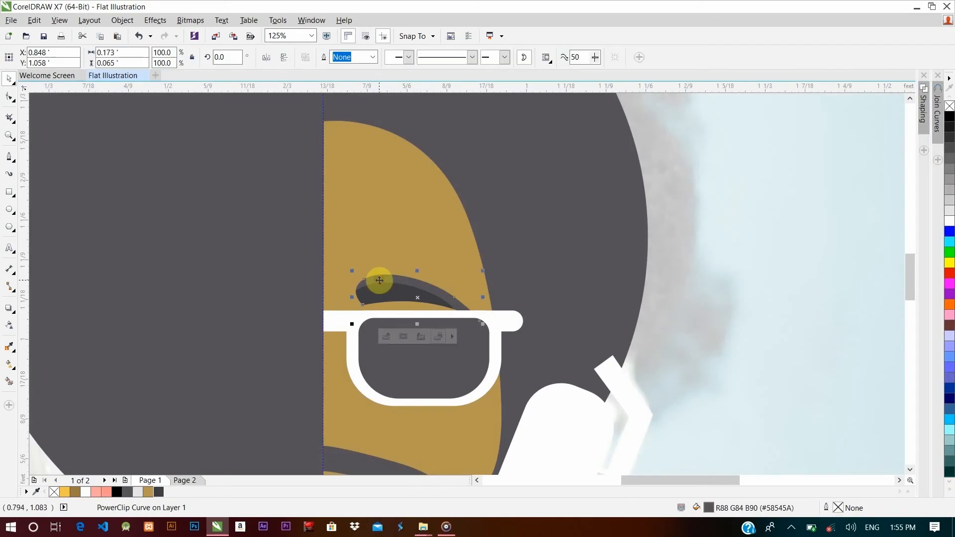
# Step: Paint a diagonal Artistic Media reflection across the right lens in dark grey (#3F3E43) and PowerClip it inside the lens
pyautogui.click(433, 251)
pyautogui.scroll(-3, 411, 350)
pyautogui.scroll(3, 412, 389)
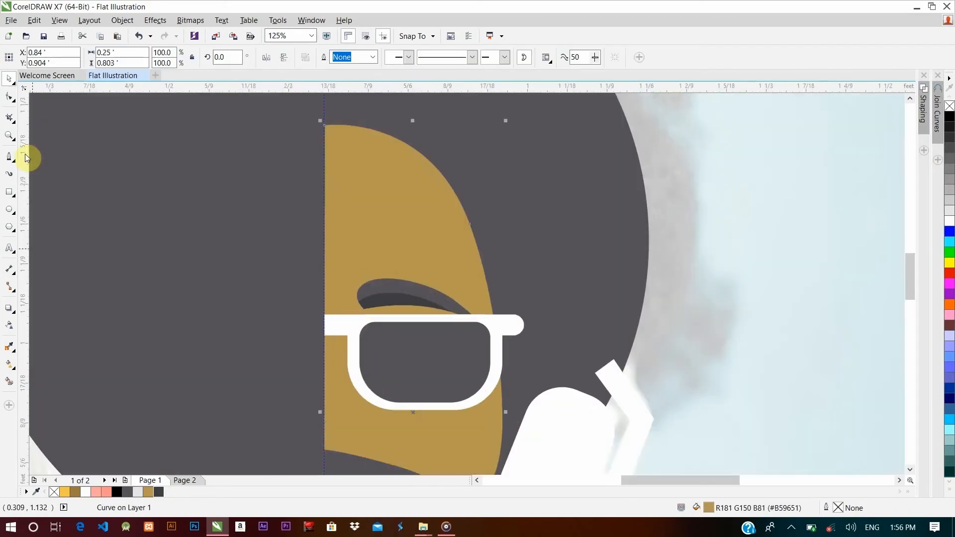
pyautogui.click(9, 157)
pyautogui.moveTo(367, 394); pyautogui.dragTo(547, 297)
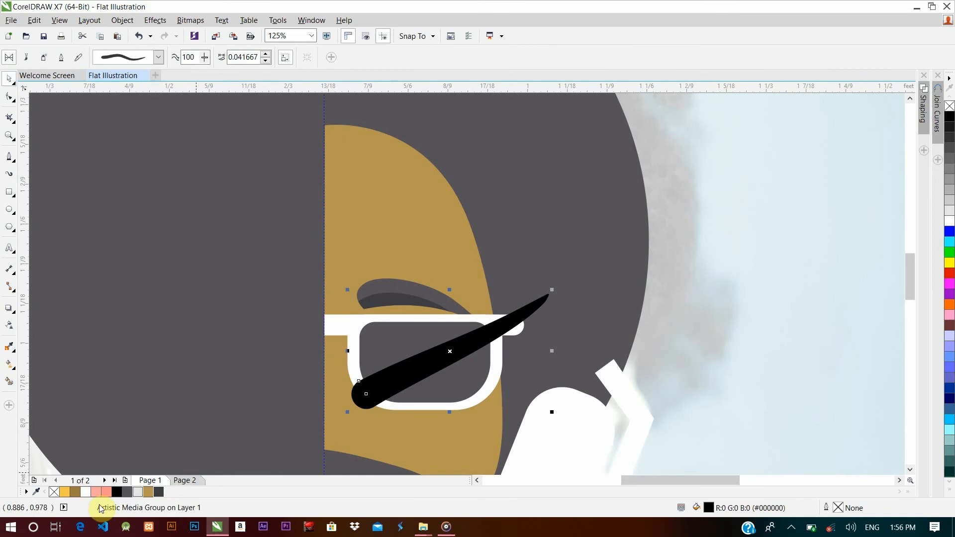
pyautogui.click(159, 492)
pyautogui.click(499, 119)
pyautogui.click(469, 340)
# Step: Paint an Artistic Media stroke from the guideline along the moustache and down the beard to the chin
pyautogui.scroll(-1, 501, 311)
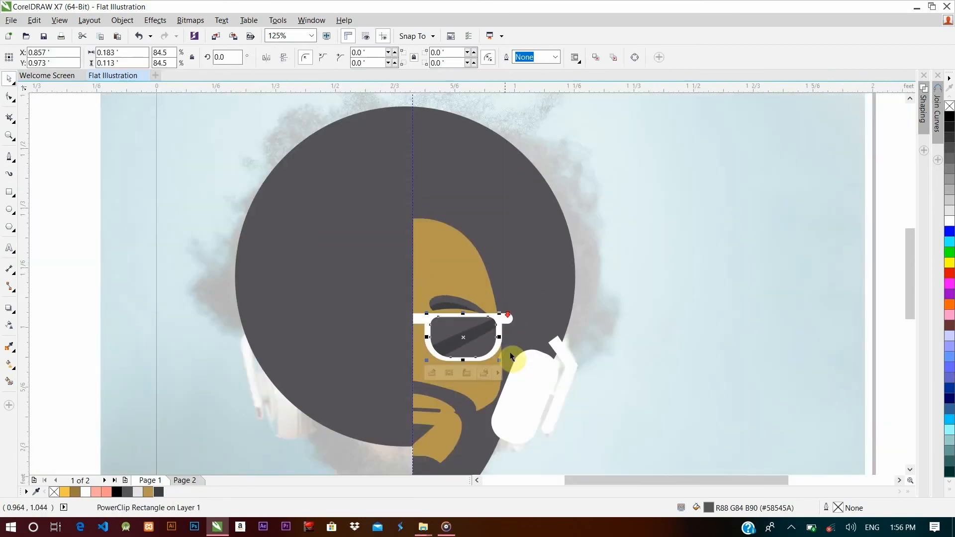
pyautogui.click(909, 470)
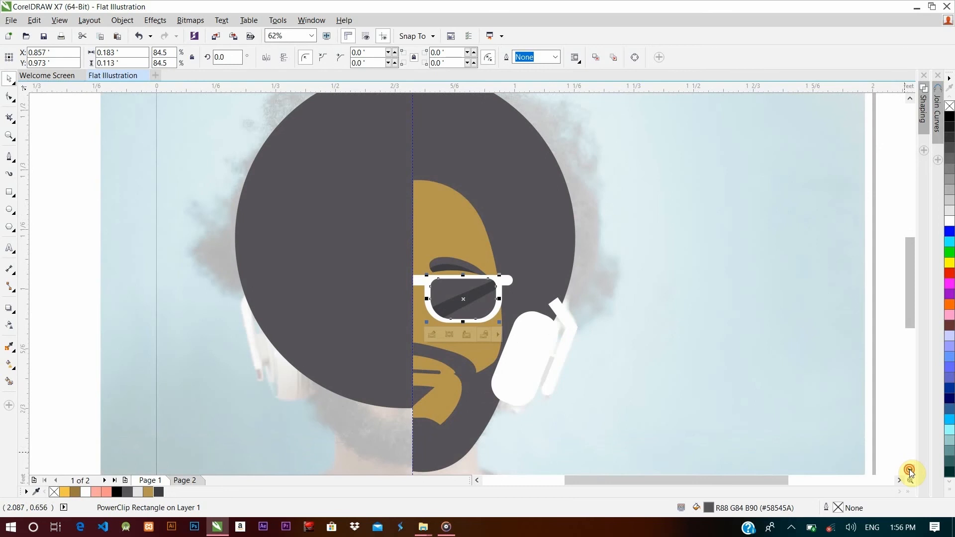
pyautogui.press('i')
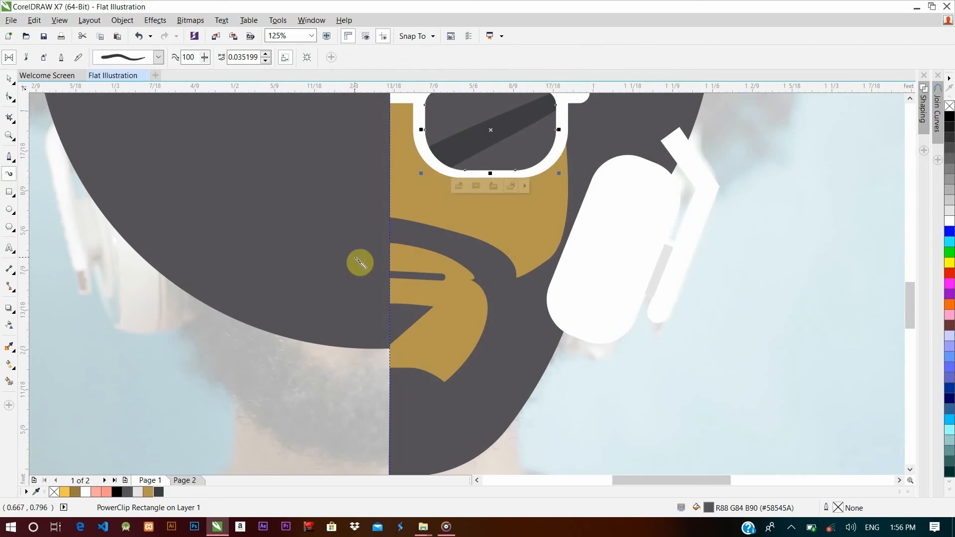
pyautogui.moveTo(390, 239)
pyautogui.mouseDown()
pyautogui.moveTo(497, 282)
pyautogui.moveTo(511, 359)
pyautogui.moveTo(410, 453)
pyautogui.mouseUp()
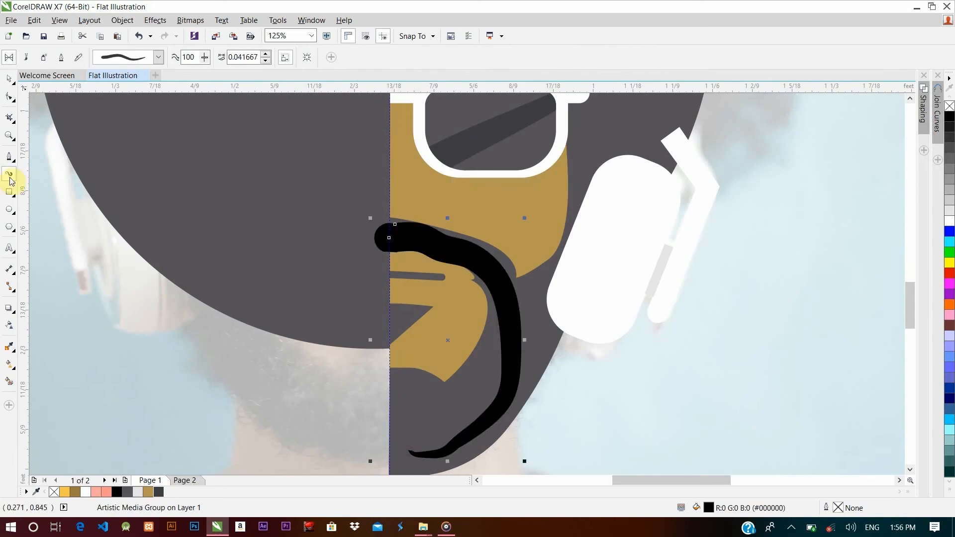
# Step: Draw a closed Pen curve following the beard stroke to the chin and returning on the far side of the guideline
pyautogui.click(9, 158)
pyautogui.click(357, 239)
pyautogui.moveTo(413, 236); pyautogui.dragTo(423, 239)
pyautogui.moveTo(448, 249); pyautogui.dragTo(459, 253)
pyautogui.moveTo(479, 261); pyautogui.dragTo(487, 265)
pyautogui.moveTo(502, 278); pyautogui.dragTo(505, 287)
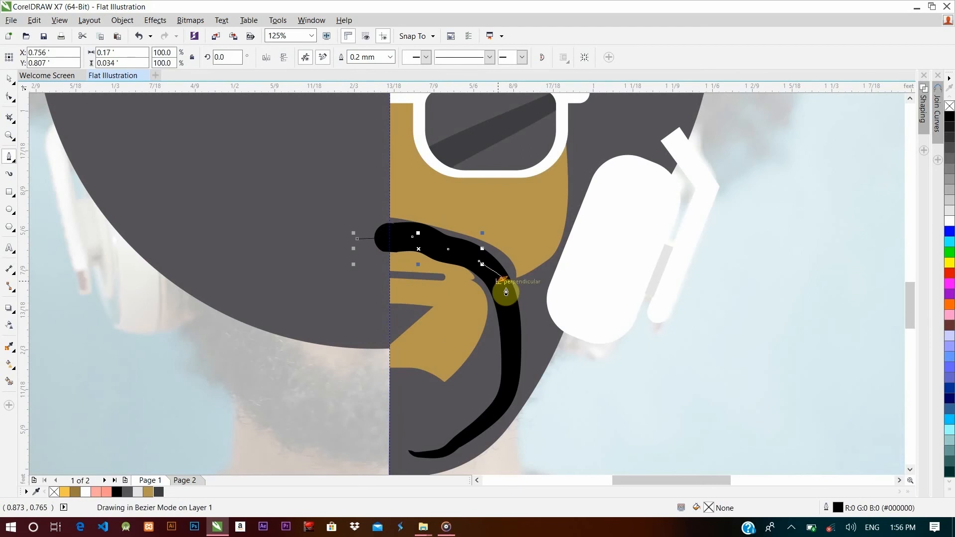
pyautogui.moveTo(510, 324); pyautogui.dragTo(511, 338)
pyautogui.moveTo(510, 374); pyautogui.dragTo(512, 389)
pyautogui.moveTo(450, 448); pyautogui.dragTo(404, 456)
pyautogui.moveTo(374, 426); pyautogui.dragTo(359, 387)
pyautogui.click(357, 239)
# Step: Break the beard stroke and the closed curve apart and merge them into one solid shape
pyautogui.click(9, 78)
pyautogui.keyDown('shift'); pyautogui.click(416, 232); pyautogui.keyUp('shift')
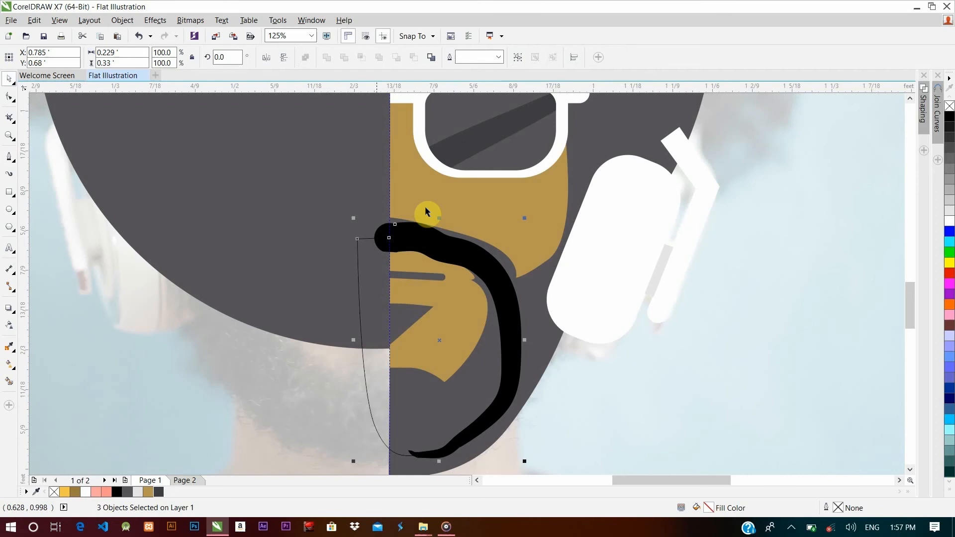
pyautogui.rightClick(414, 221)
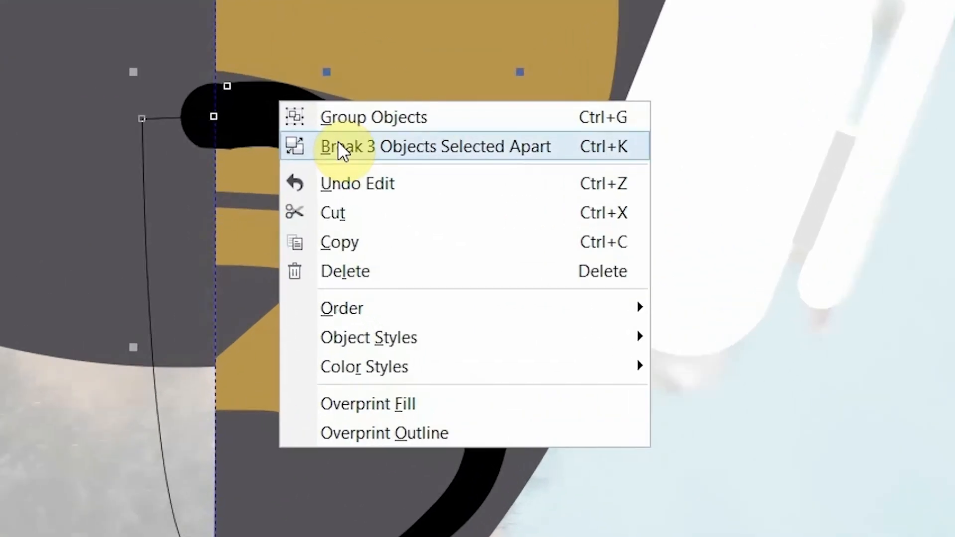
pyautogui.click(339, 144)
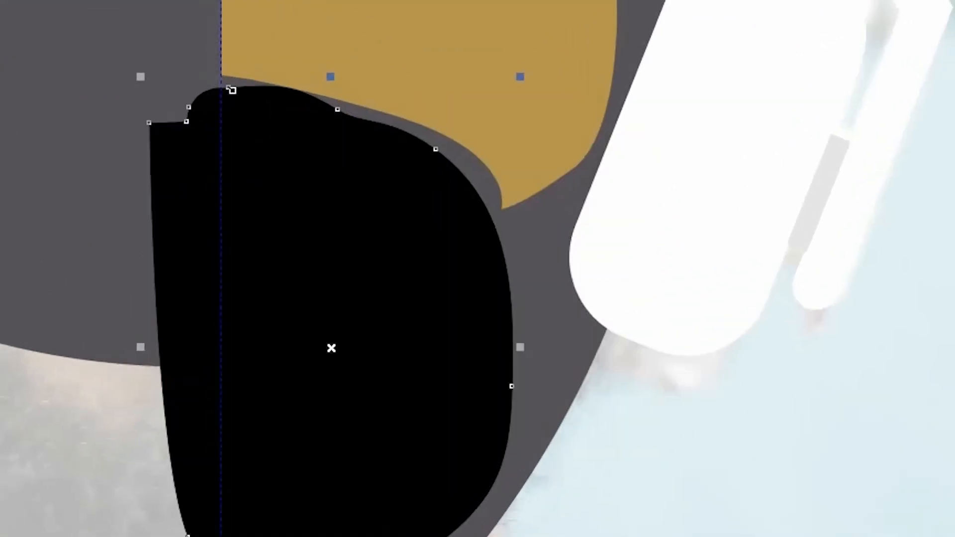
# Step: Fill the merged beard shape dark grey (#3F3E43) and PowerClip it inside the right beard
pyautogui.rightClick(294, 382)
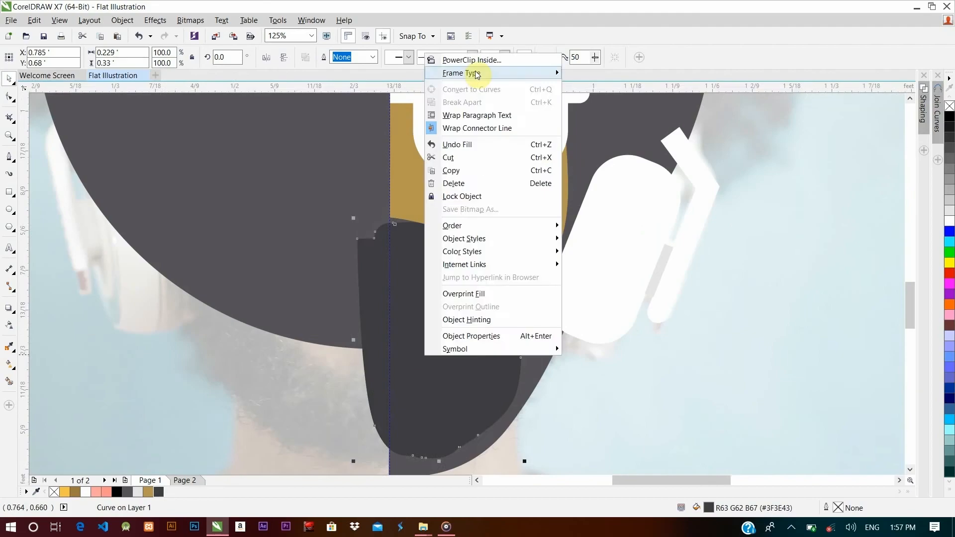
pyautogui.click(472, 60)
pyautogui.click(532, 312)
pyautogui.scroll(-1, 532, 317)
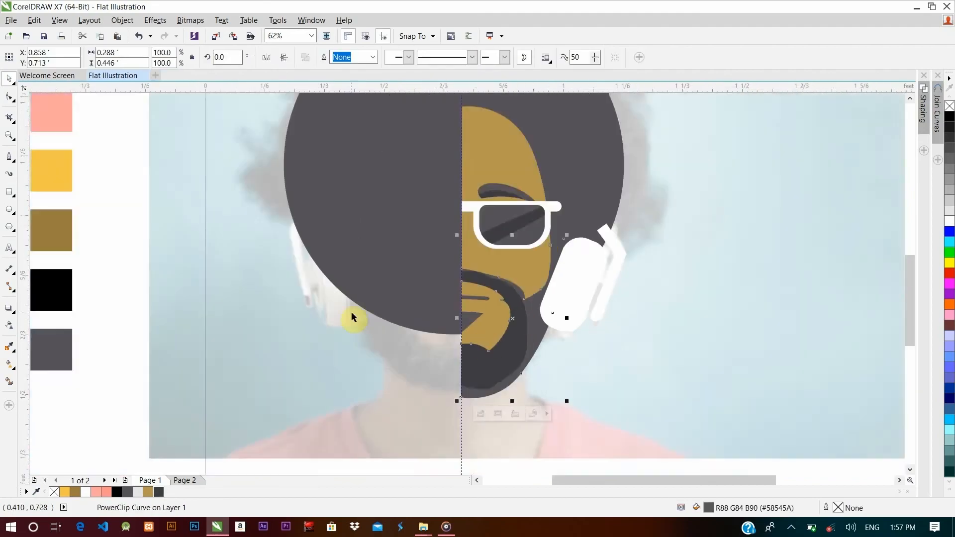
pyautogui.scroll(1, 532, 340)
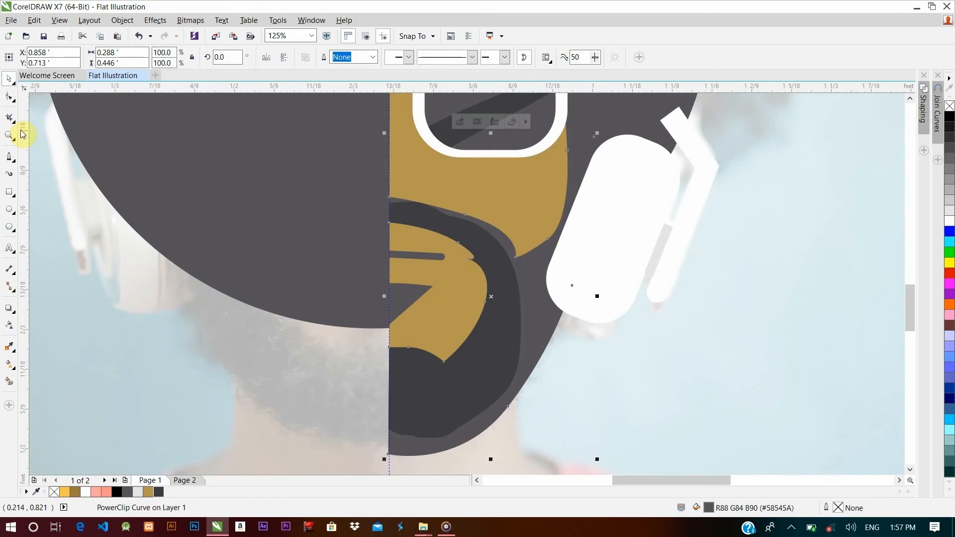
# Step: Copy the hair circle about 0.13 ft right and 0.2 ft down, fill it #3F3E43, and PowerClip it inside the original circle
pyautogui.scroll(-1, 686, 273)
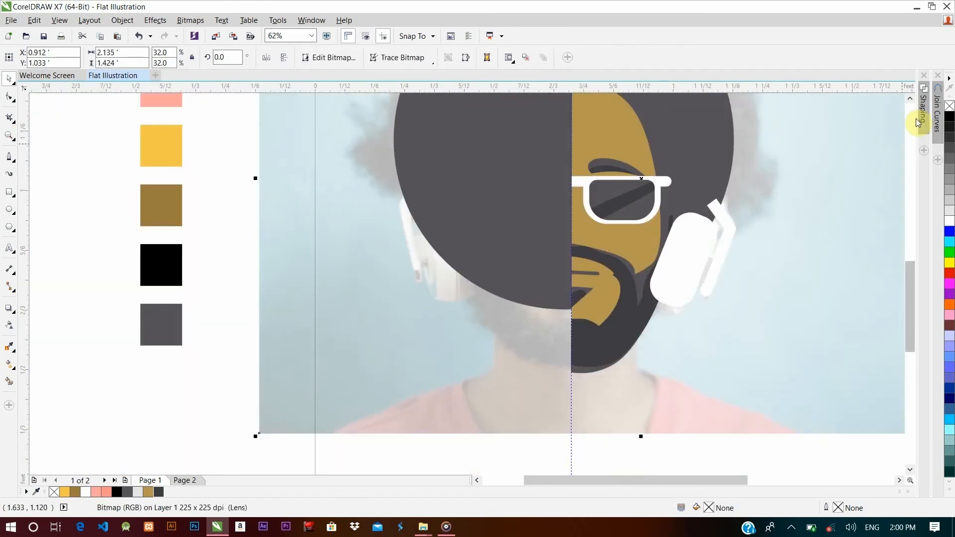
pyautogui.click(909, 98)
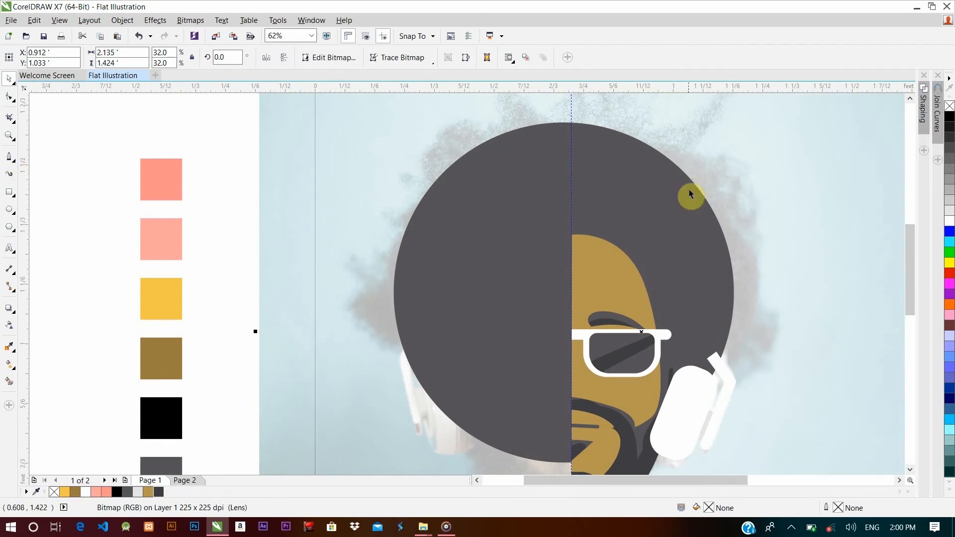
pyautogui.moveTo(651, 180); pyautogui.dragTo(695, 252)
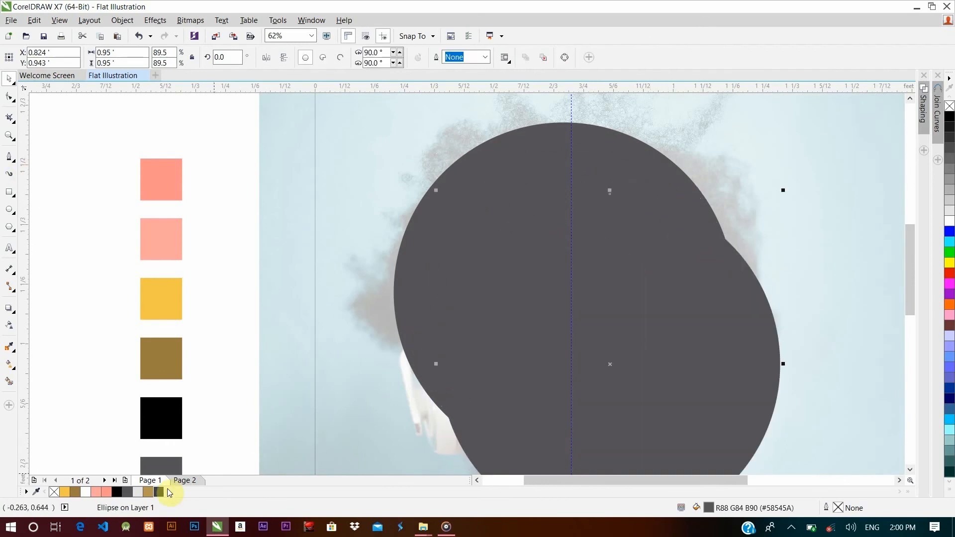
pyautogui.click(159, 492)
pyautogui.rightClick(710, 285)
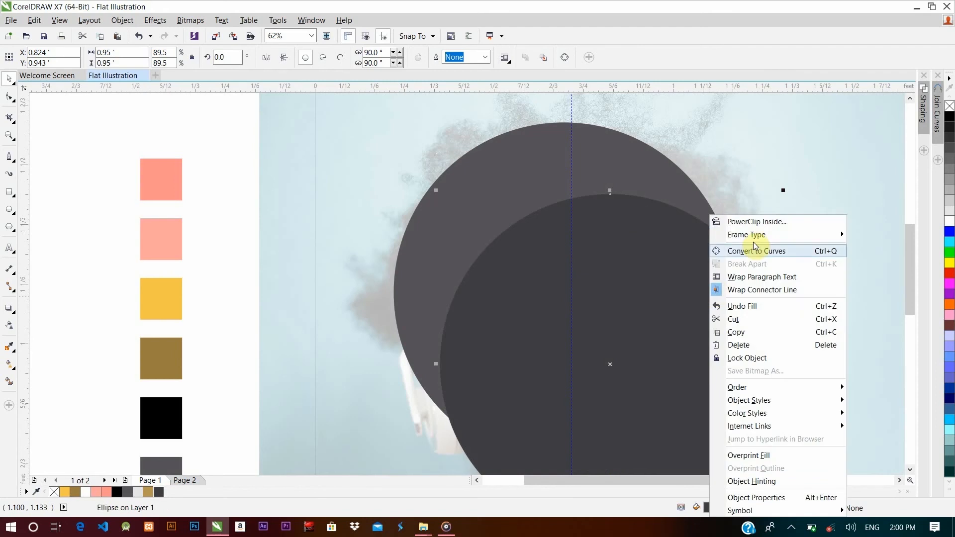
pyautogui.click(755, 222)
pyautogui.click(620, 176)
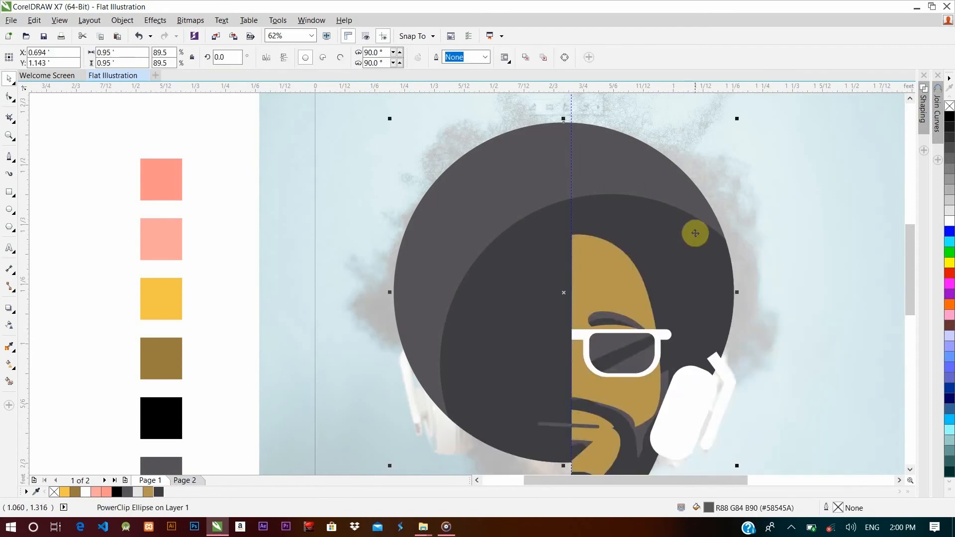
# Step: Duplicate all objects of the right face half except the mouth line, placing the copy horizontally to the left
pyautogui.scroll(-1, 696, 232)
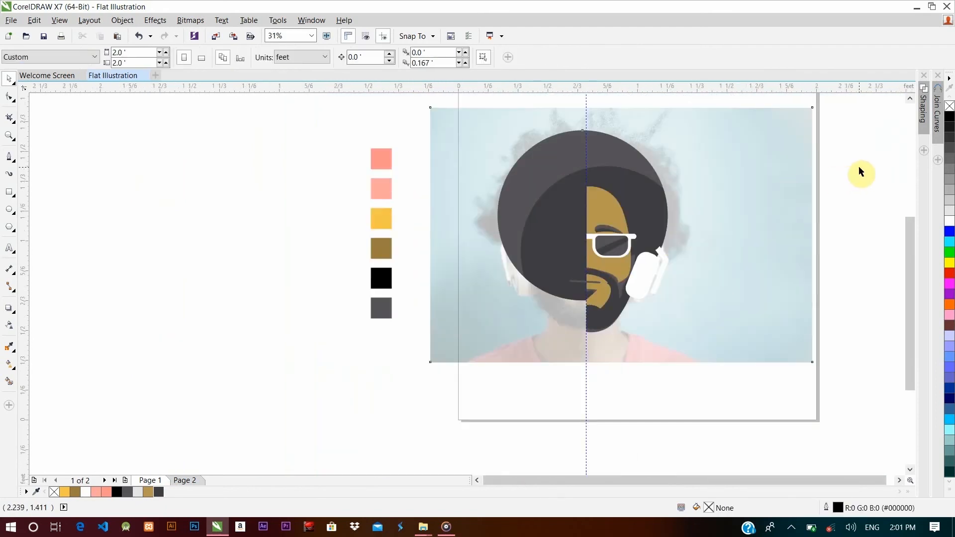
pyautogui.moveTo(859, 168); pyautogui.dragTo(524, 358)
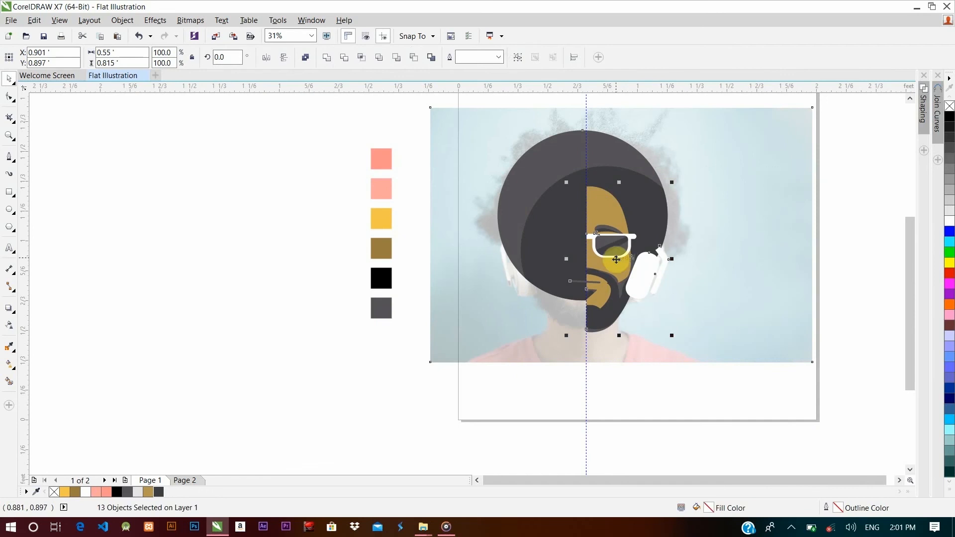
pyautogui.scroll(1, 571, 286)
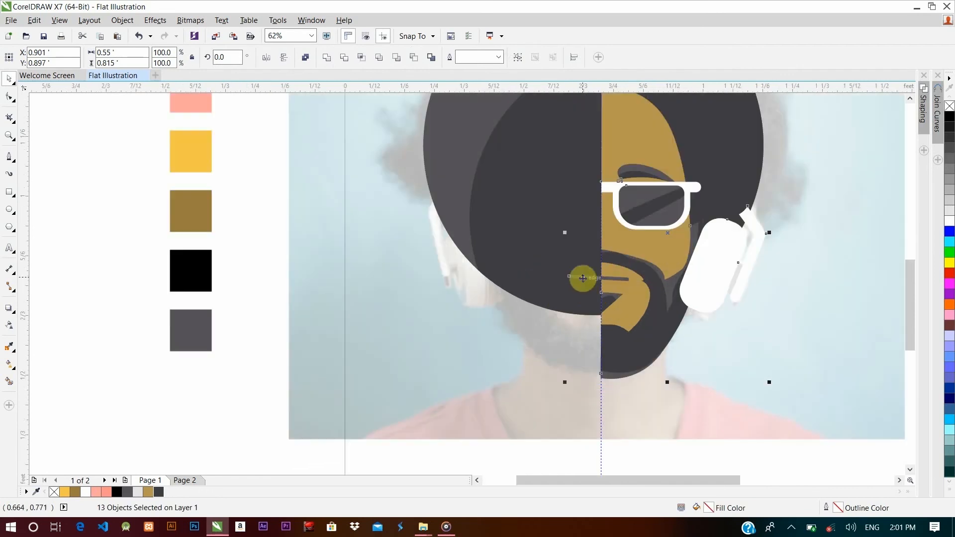
pyautogui.keyDown('shift'); pyautogui.click(582, 278); pyautogui.keyUp('shift')
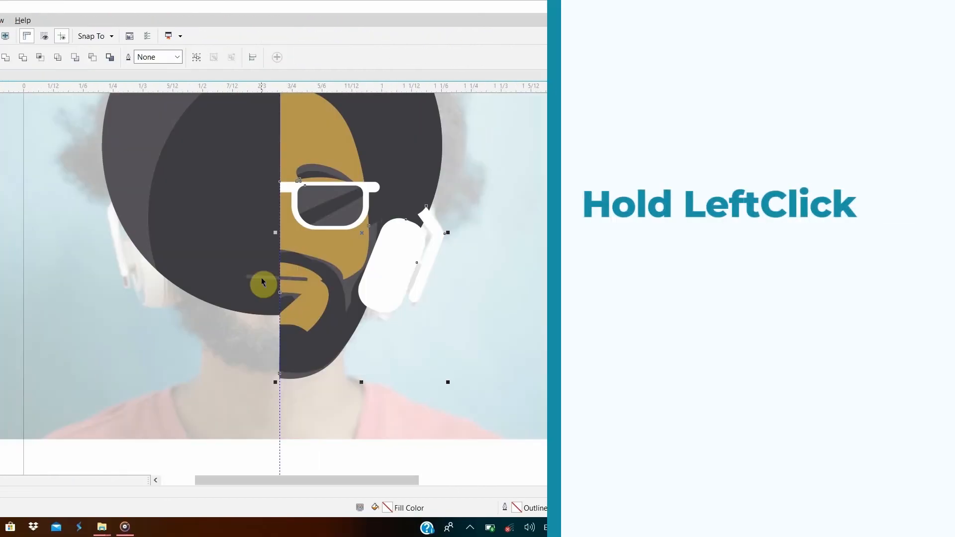
pyautogui.moveTo(334, 247); pyautogui.dragTo(239, 245)
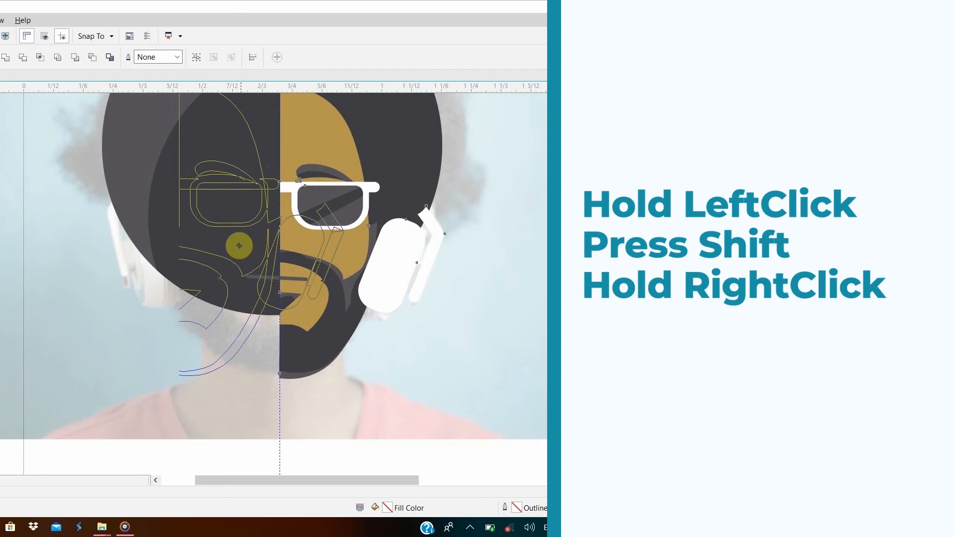
pyautogui.moveTo(240, 246); pyautogui.dragTo(231, 244)
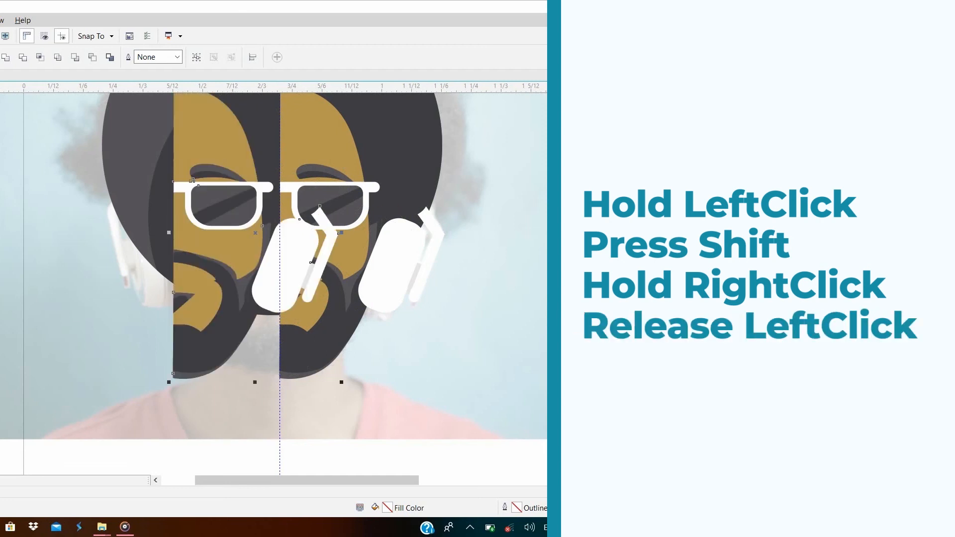
# Step: Mirror the copied face half horizontally and move it left so both halves meet at the guideline
pyautogui.scroll(3, 273, 283)
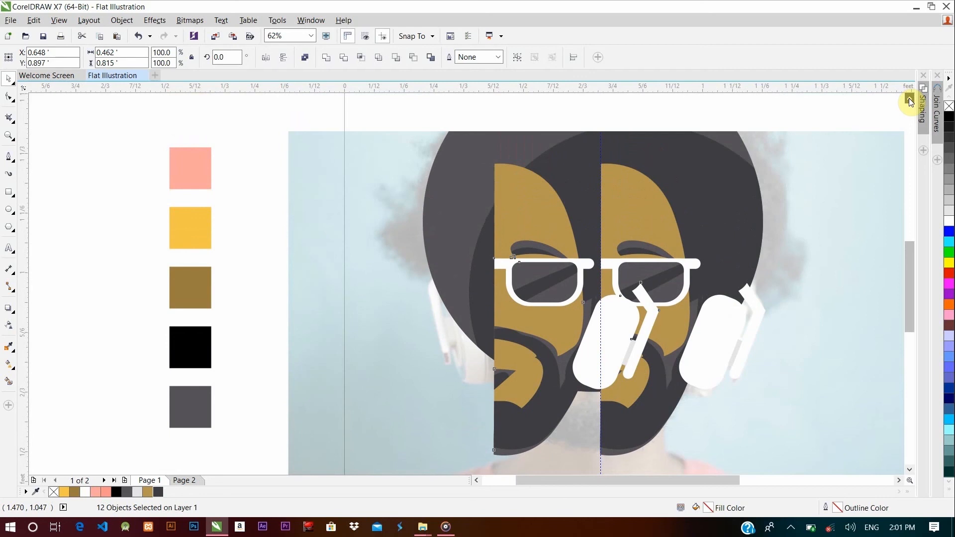
pyautogui.click(908, 97)
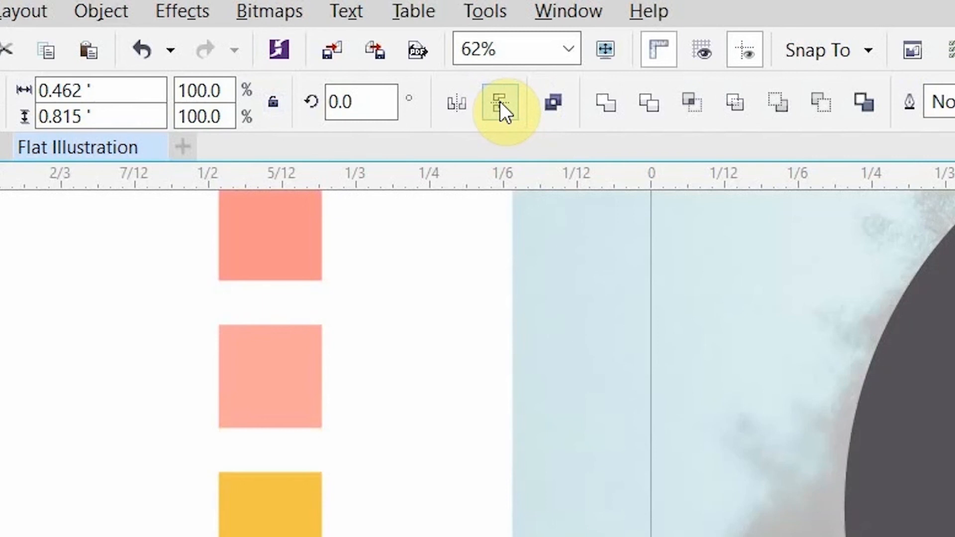
pyautogui.click(458, 104)
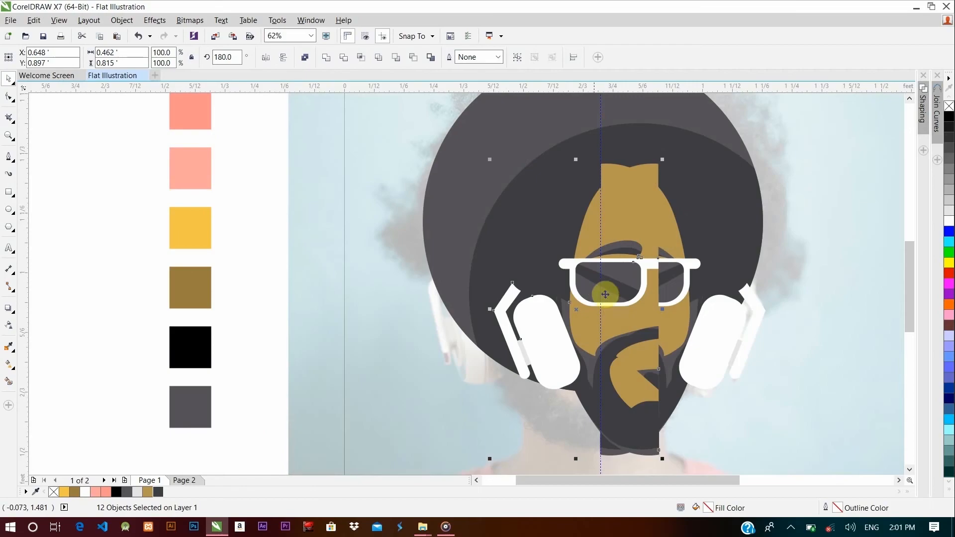
pyautogui.moveTo(605, 295); pyautogui.dragTo(521, 323)
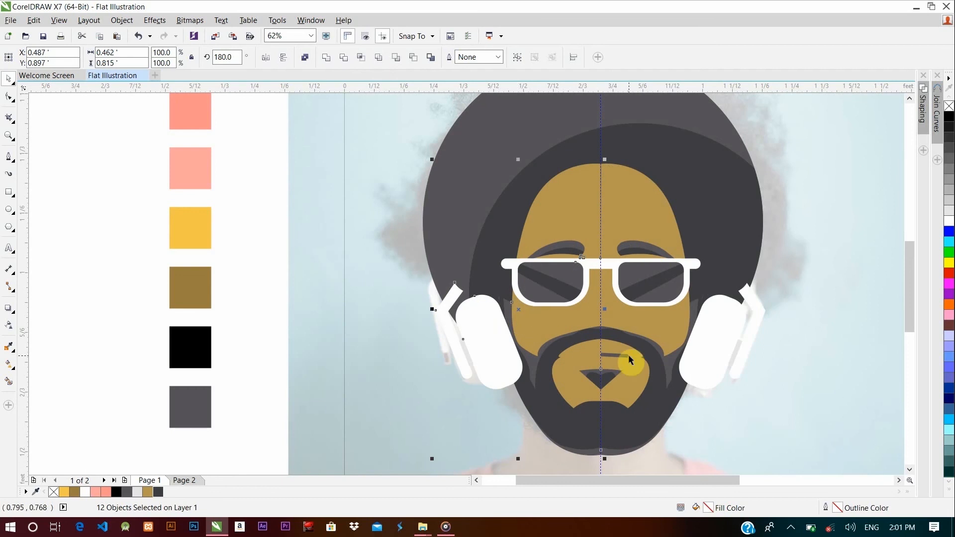
pyautogui.click(810, 356)
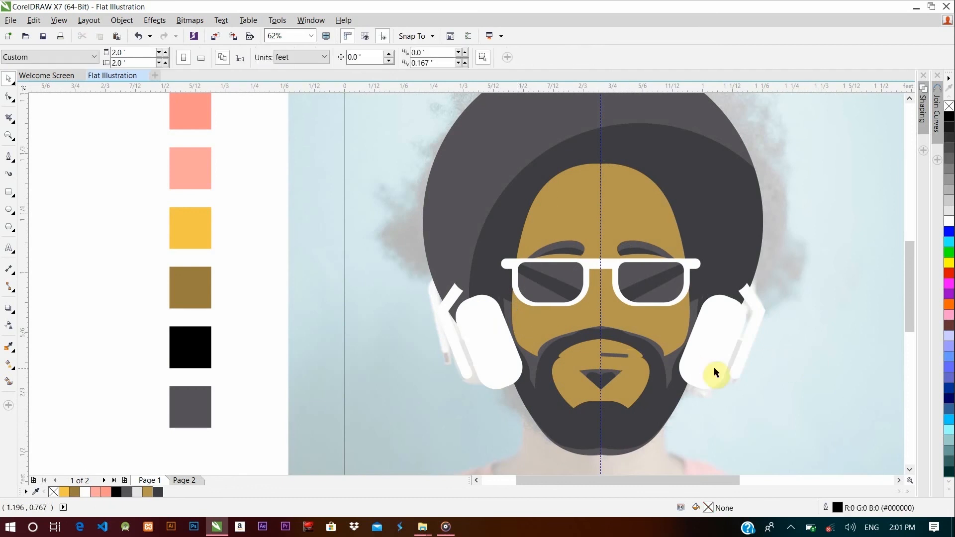
# Step: Bring the mouth line in front of both face halves and recolour it brown
pyautogui.click(613, 356)
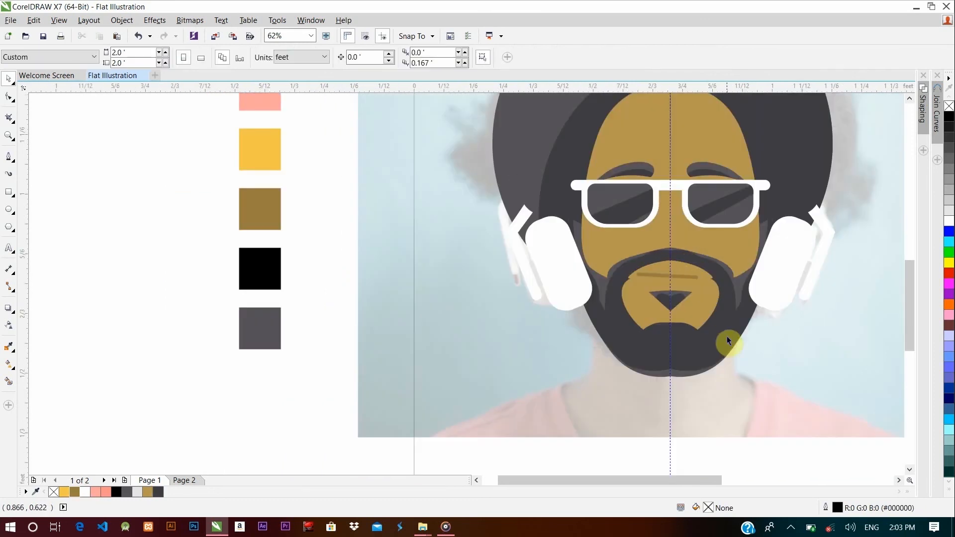
pyautogui.scroll(2, 675, 378)
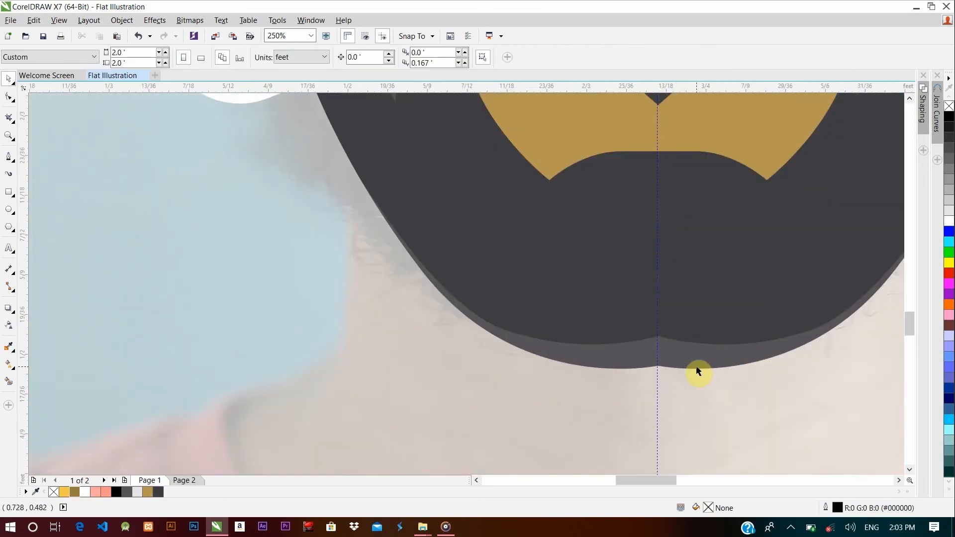
# Step: Weld the left and right beard halves into a single shape
pyautogui.click(720, 329)
pyautogui.keyDown('shift'); pyautogui.click(546, 315); pyautogui.keyUp('shift')
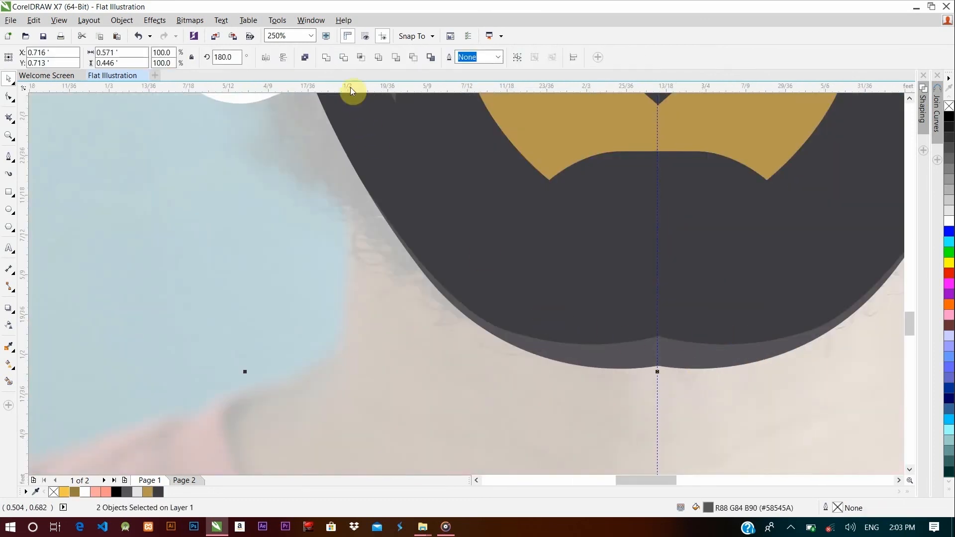
pyautogui.click(326, 57)
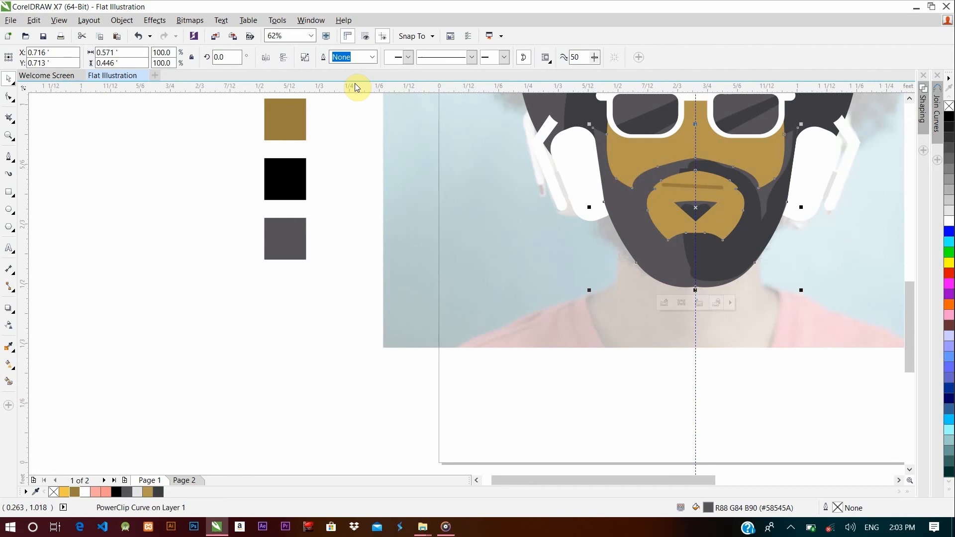
# Step: Paint overlapping Artistic Media strokes over the beard to shade its moustache, cheek and chin areas
pyautogui.press('i')
pyautogui.scroll(2, 674, 169)
pyautogui.moveTo(710, 160)
pyautogui.mouseDown()
pyautogui.moveTo(710, 405)
pyautogui.moveTo(649, 323)
pyautogui.mouseUp()
pyautogui.moveTo(616, 246); pyautogui.dragTo(761, 392)
pyautogui.moveTo(626, 262); pyautogui.dragTo(737, 397)
pyautogui.moveTo(663, 292); pyautogui.dragTo(796, 387)
pyautogui.moveTo(687, 297); pyautogui.dragTo(806, 353)
pyautogui.moveTo(845, 199); pyautogui.dragTo(821, 303)
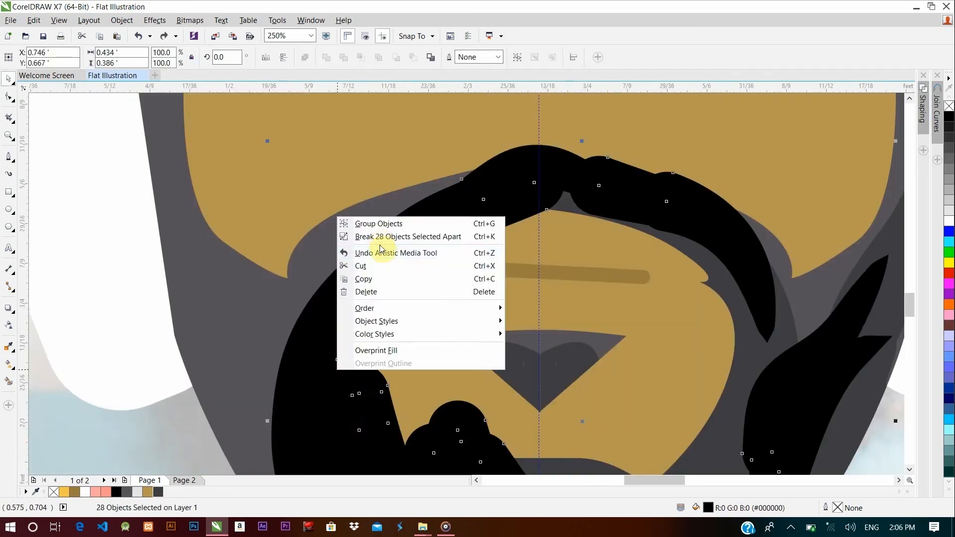
# Step: Group the 28 brush strokes and PowerClip the group inside the beard shape
pyautogui.click(358, 221)
pyautogui.rightClick(380, 76)
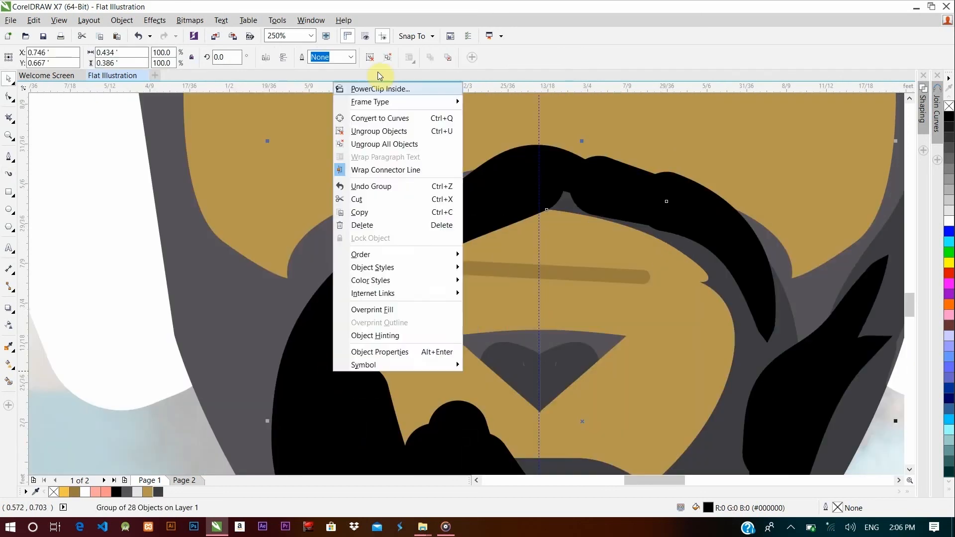
pyautogui.click(380, 89)
pyautogui.scroll(-3, 550, 323)
pyautogui.click(422, 315)
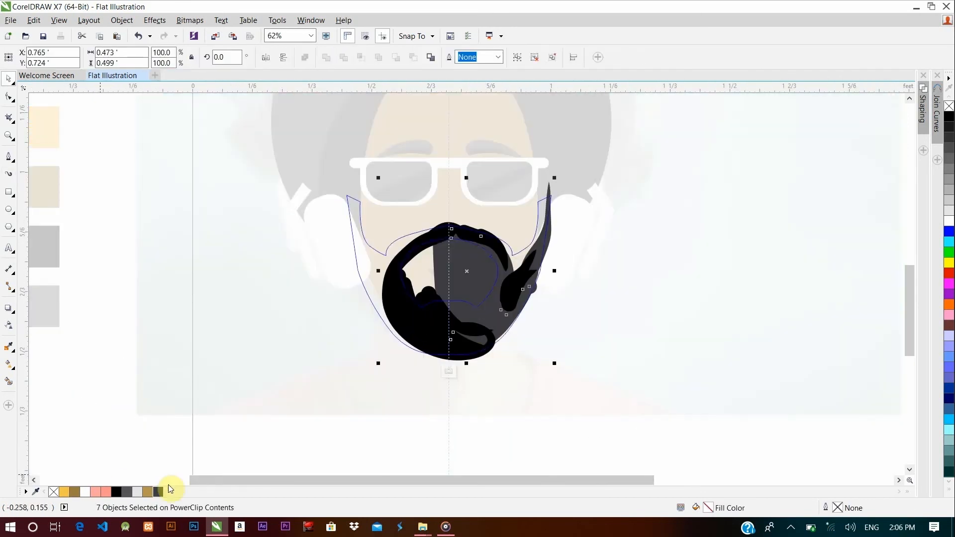
# Step: Weld the neck rectangle to the right shoulder shape and give the result a #1A1A1A outline with no fill
pyautogui.scroll(-1, 394, 265)
pyautogui.scroll(2, 412, 209)
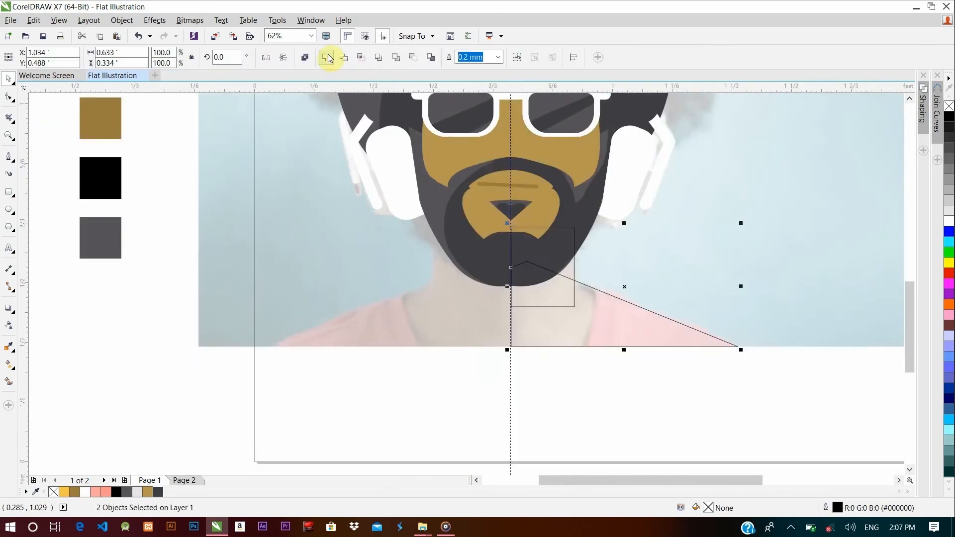
pyautogui.click(74, 491)
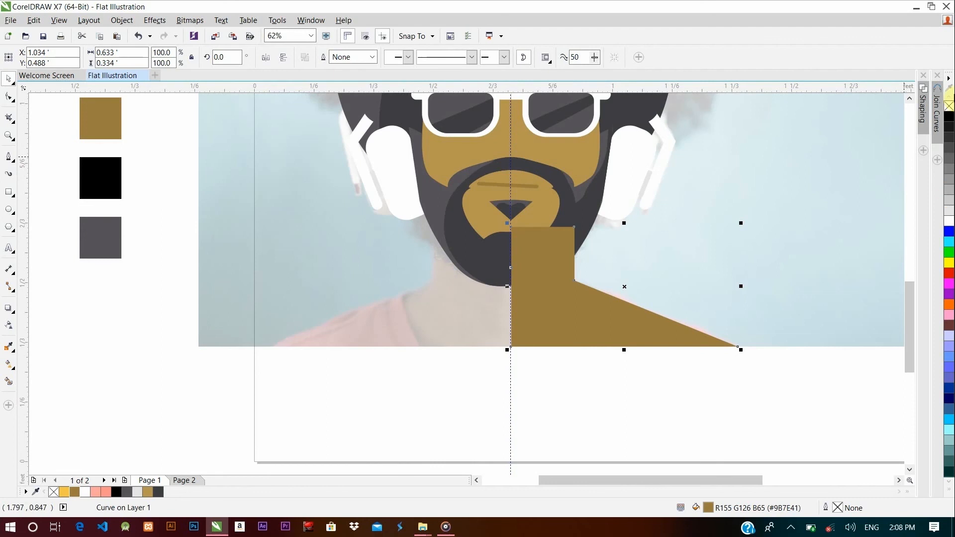
pyautogui.rightClick(948, 127)
pyautogui.click(949, 106)
# Step: Draw a circle about 0.53 ft wide around the neck and a rectangle over the right shoulder for the shirt
pyautogui.click(10, 209)
pyautogui.moveTo(404, 224); pyautogui.dragTo(594, 394)
pyautogui.moveTo(500, 315); pyautogui.dragTo(498, 298)
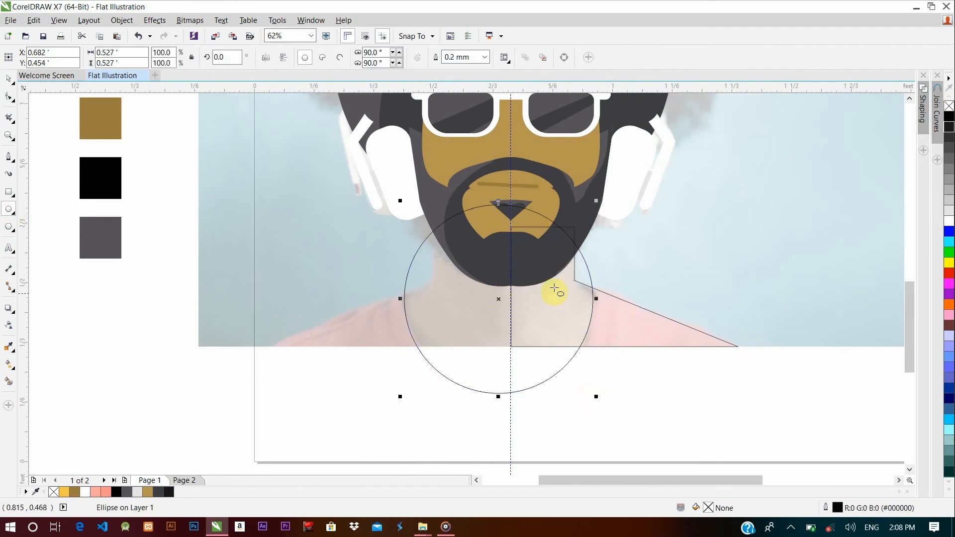
pyautogui.press('F6')
pyautogui.moveTo(563, 275); pyautogui.dragTo(751, 373)
# Step: Cut the neck circle out of the shirt rectangle to form the curved collar, and delete the circle
pyautogui.click(7, 80)
pyautogui.click(453, 310)
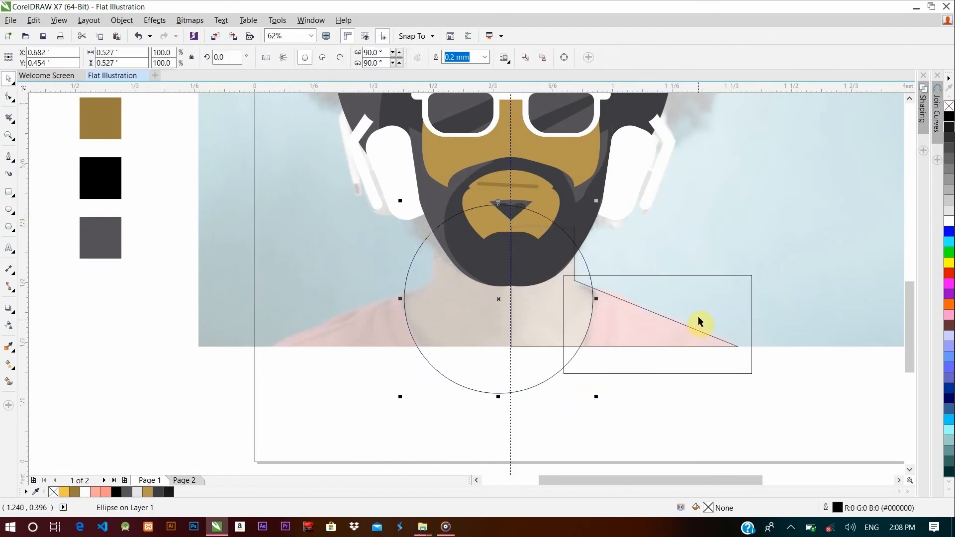
pyautogui.keyDown('shift'); pyautogui.click(697, 322); pyautogui.keyUp('shift')
pyautogui.click(399, 57)
pyautogui.click(465, 314)
pyautogui.press('Delete')
# Step: Fill the cut shirt shape with pink #FF928D and remove its outline
pyautogui.click(693, 297)
pyautogui.click(107, 493)
pyautogui.rightClick(629, 342)
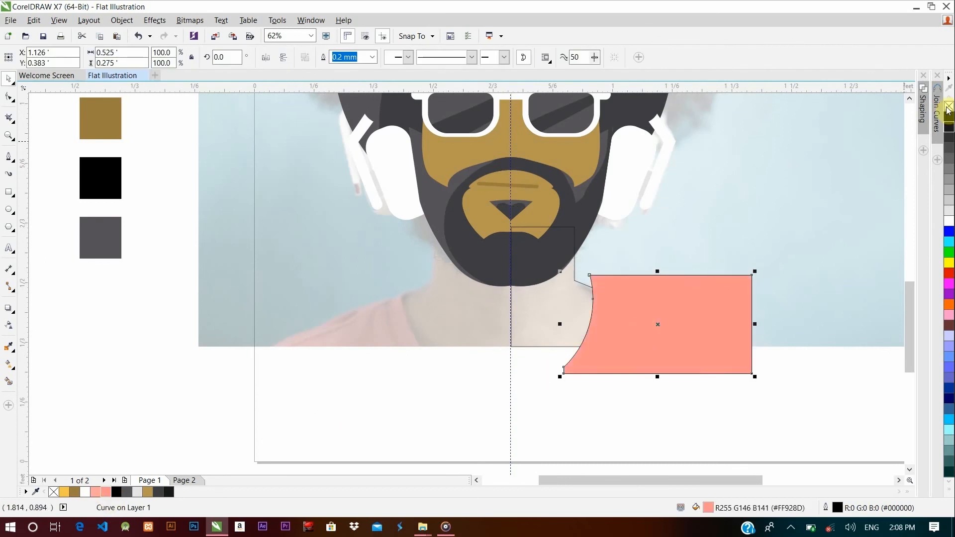
pyautogui.rightClick(948, 106)
# Step: PowerClip the pink shirt shape inside the right neck-and-shoulder shape and fill that shape with #B59651
pyautogui.rightClick(682, 326)
pyautogui.click(719, 21)
pyautogui.click(570, 308)
pyautogui.click(147, 491)
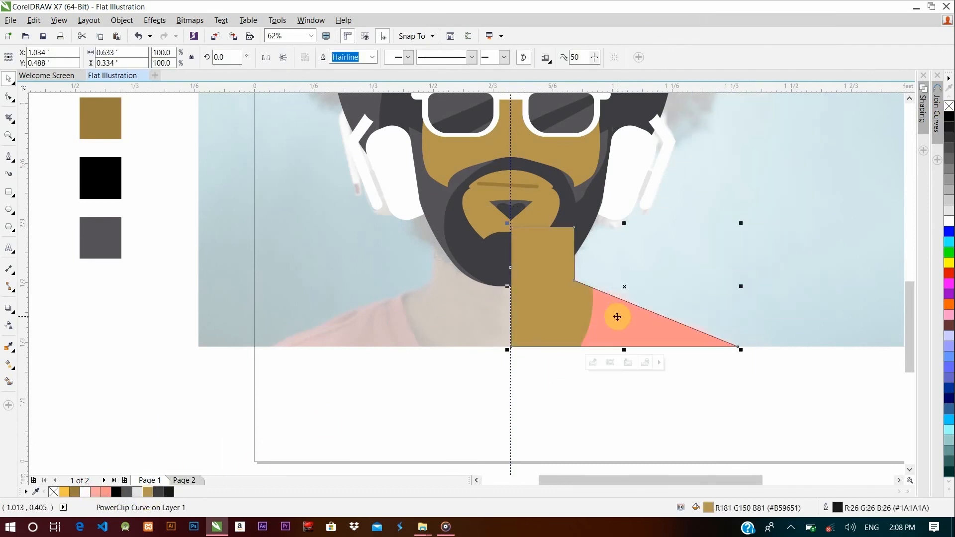
# Step: Duplicate the neck-and-shoulder half to the left and mirror the copy horizontally so both halves meet at the guideline
pyautogui.moveTo(615, 315); pyautogui.dragTo(468, 315)
pyautogui.click(266, 57)
pyautogui.click(587, 390)
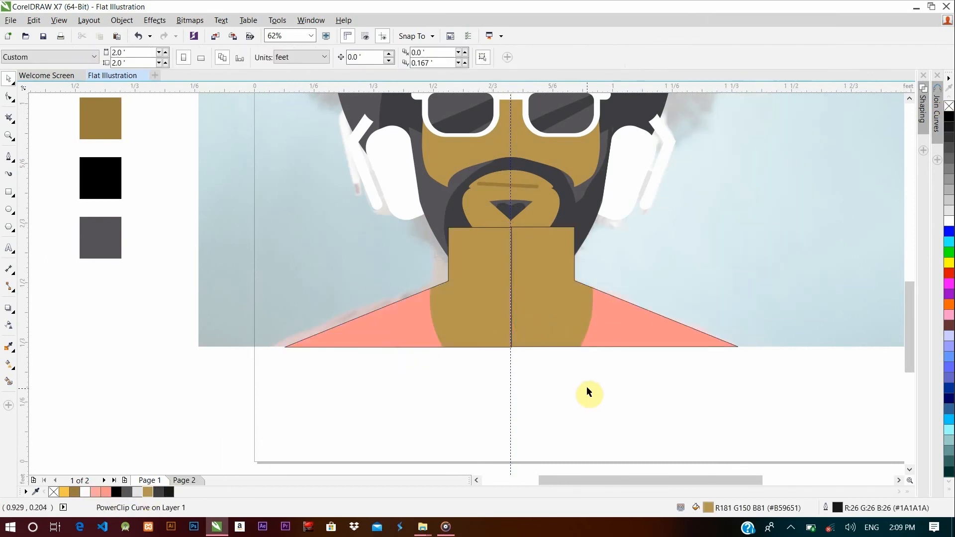
# Step: Place both neck-and-shoulder halves behind the face and beard, and remove their outlines
pyautogui.click(631, 334)
pyautogui.click(501, 316)
pyautogui.click(609, 163)
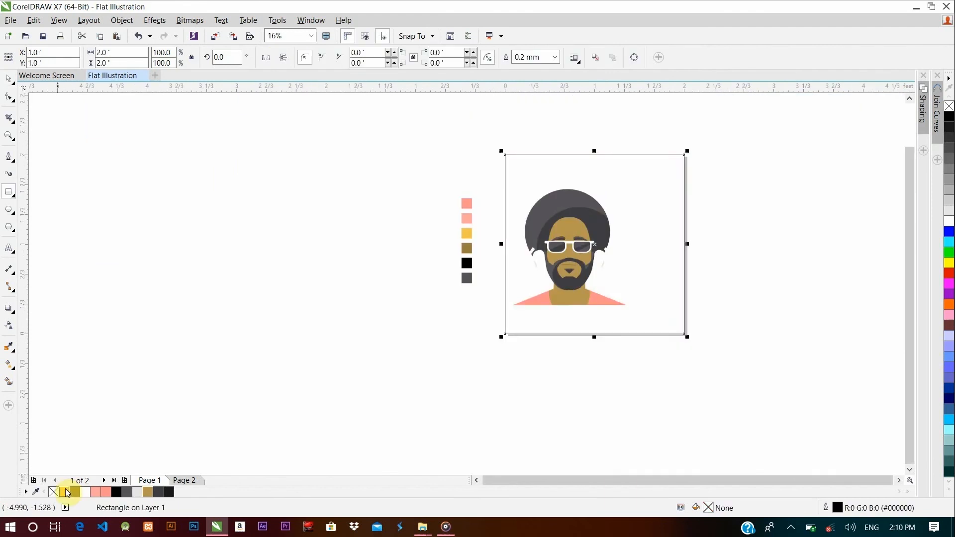
# Step: Fill the 2 ft by 2 ft background rectangle with yellow #F4C64B and remove its outline
pyautogui.click(65, 492)
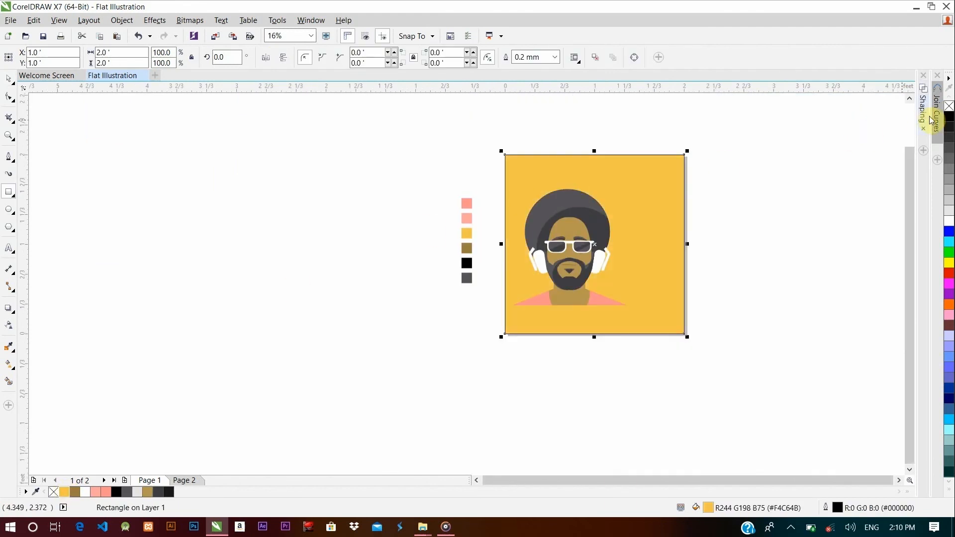
pyautogui.rightClick(948, 106)
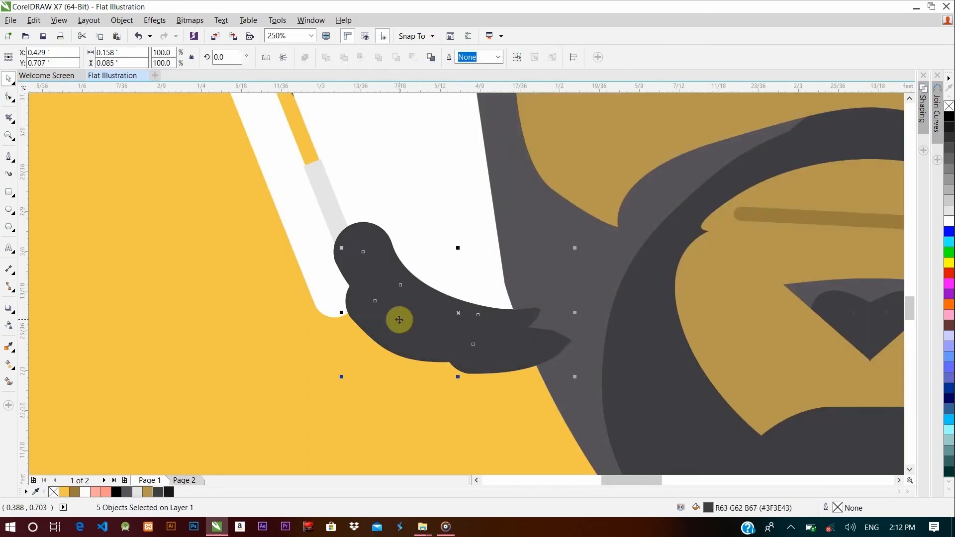
# Step: PowerClip the light grey shading strokes inside the left headphone ear cup along its lower edge
pyautogui.click(462, 335)
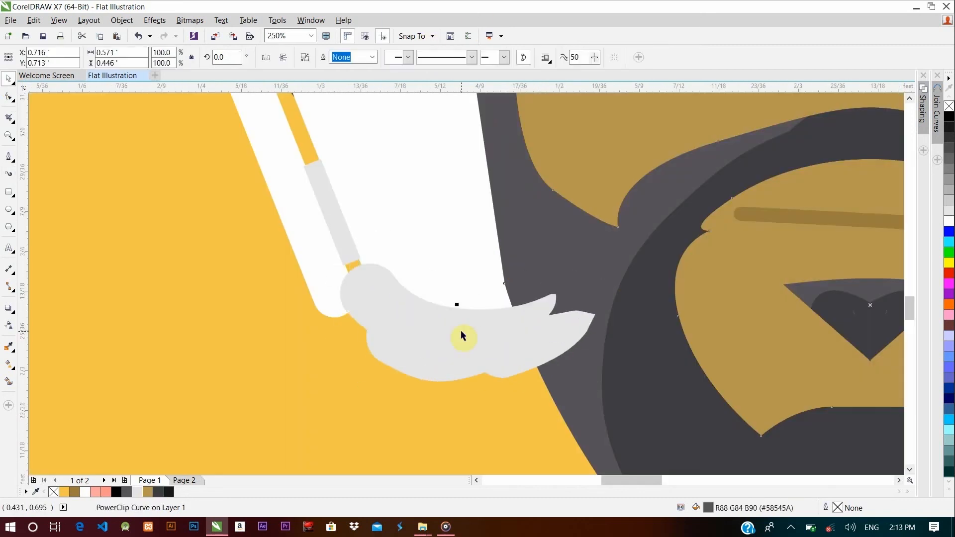
pyautogui.scroll(-2, 526, 343)
# Step: Paint Artistic Media shading strokes down the inner side of the right headphone ear cup and group them
pyautogui.click(9, 174)
pyautogui.moveTo(569, 99); pyautogui.dragTo(582, 276)
pyautogui.click(9, 79)
pyautogui.hotkey('ctrl', 'g')
pyautogui.scroll(-1, 572, 170)
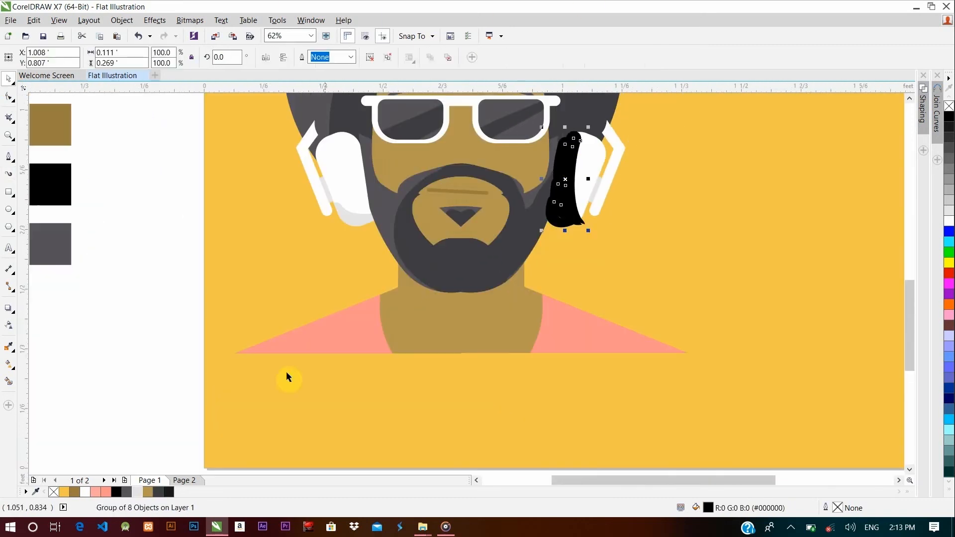